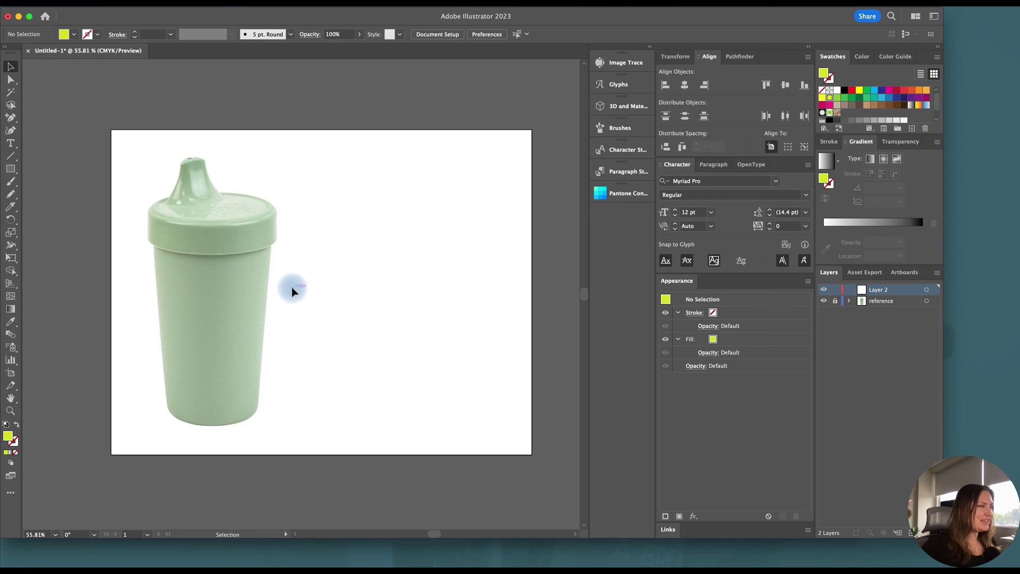
# Name Layer 2, above the locked 'reference' photo layer, 'art'
pyautogui.click(880, 302)
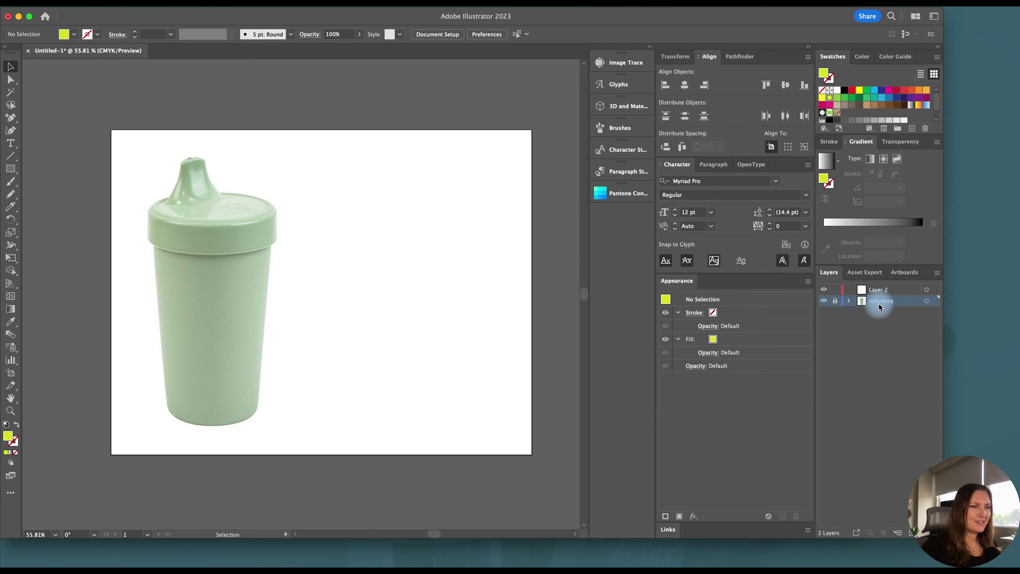
pyautogui.click(885, 291)
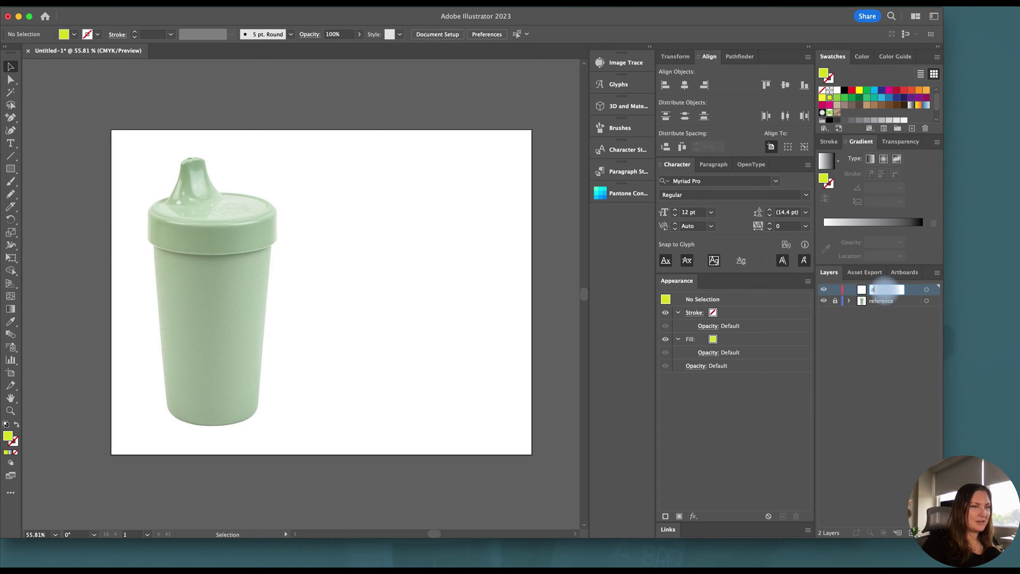
pyautogui.write('art')
pyautogui.press('Return')
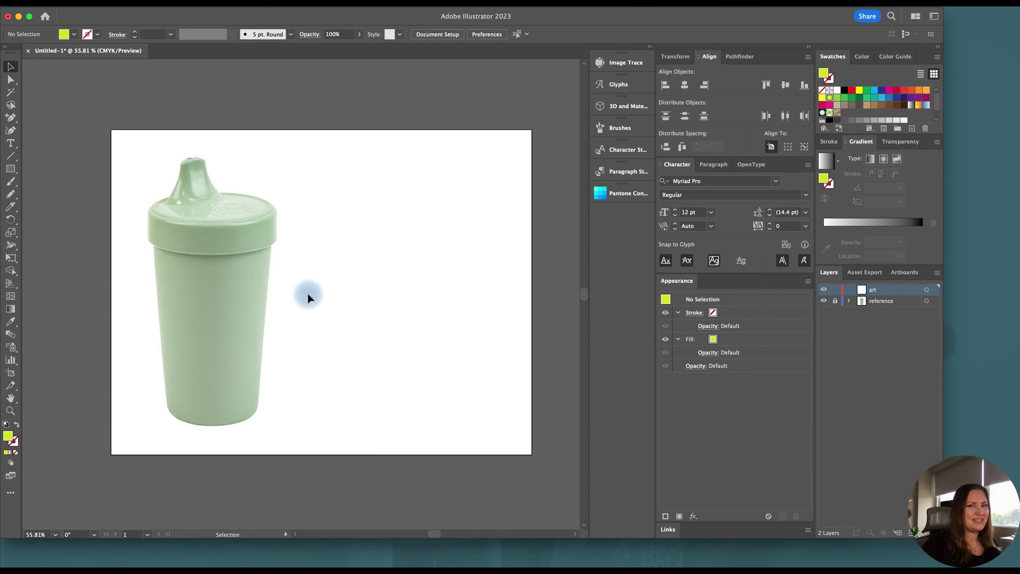
# Trace the cup body with an unfilled, yellow-stroked 3.1 x 4.75 in rectangle and centre a vertical guide on it
pyautogui.press('super+r')
pyautogui.hscroll(-4, 276, 266)
pyautogui.press('m')
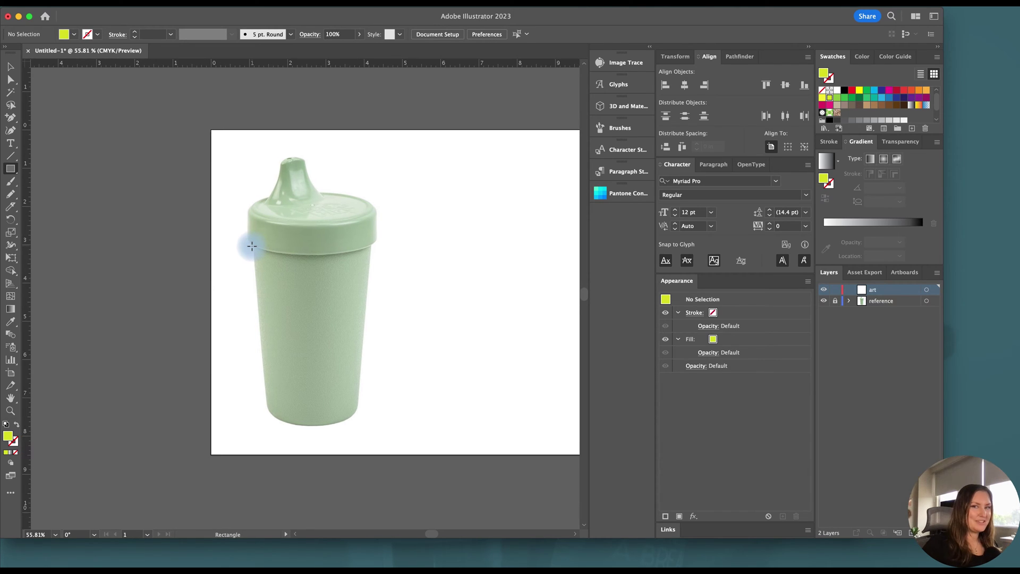
pyautogui.moveTo(252, 245)
pyautogui.mouseDown()
pyautogui.moveTo(365, 326)
pyautogui.moveTo(368, 427)
pyautogui.mouseUp()
pyautogui.click(17, 424)
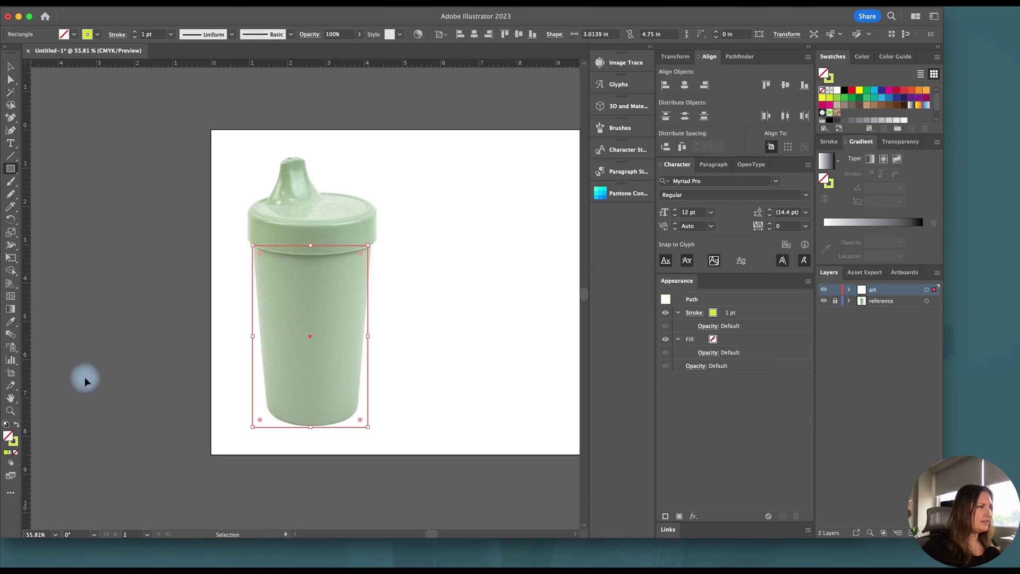
pyautogui.click(10, 66)
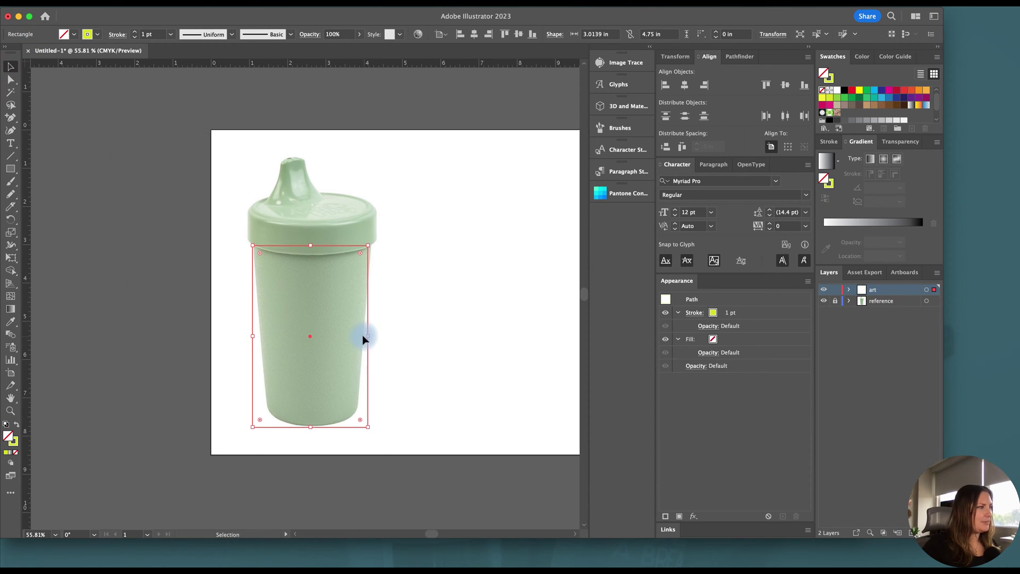
pyautogui.moveTo(366, 337); pyautogui.dragTo(371, 336)
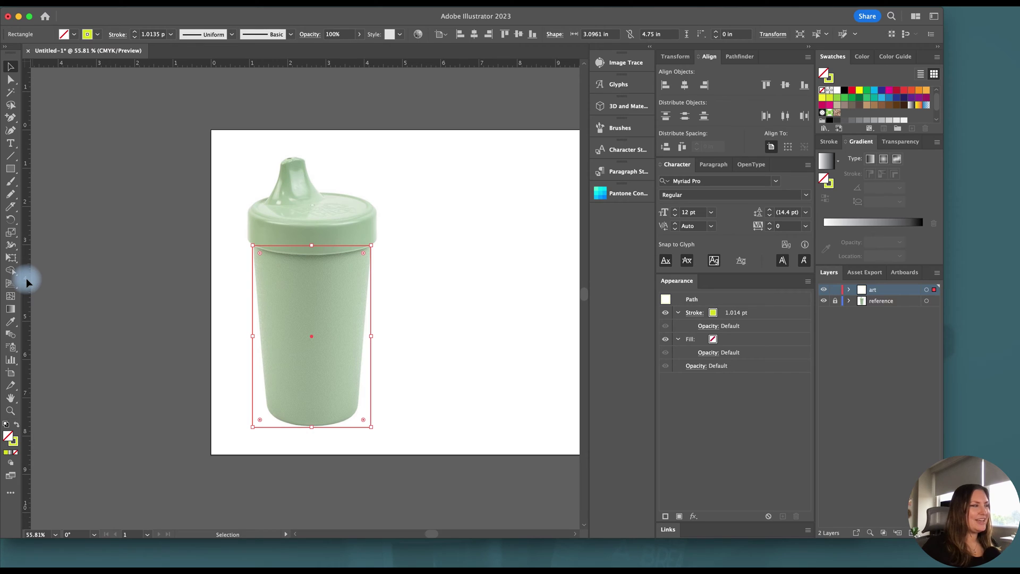
pyautogui.moveTo(26, 278); pyautogui.dragTo(82, 280)
pyautogui.moveTo(287, 340); pyautogui.dragTo(311, 336)
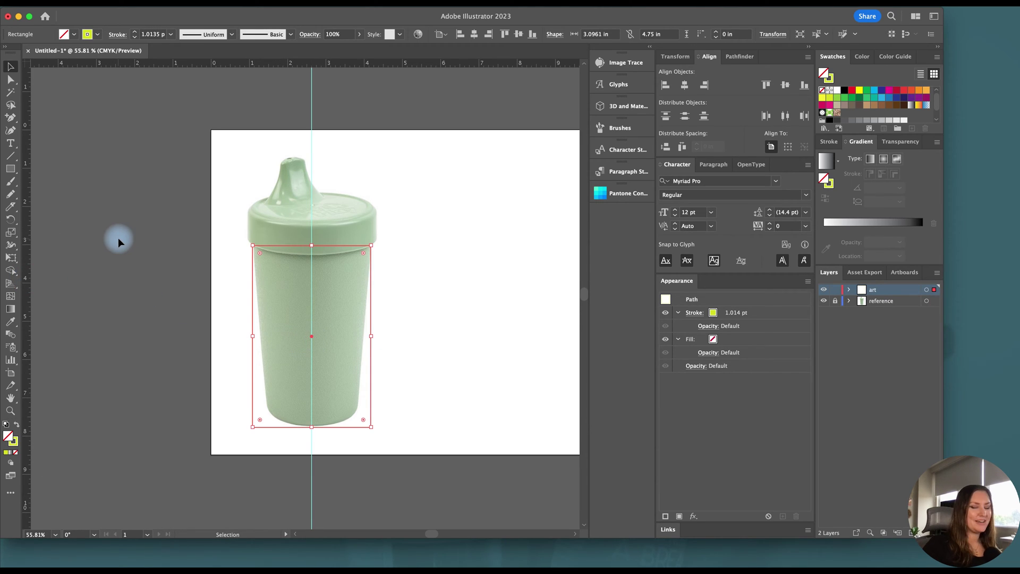
# Cut the rectangle's top and bottom edges where the centre guide crosses them
pyautogui.click(11, 211)
pyautogui.click(59, 219)
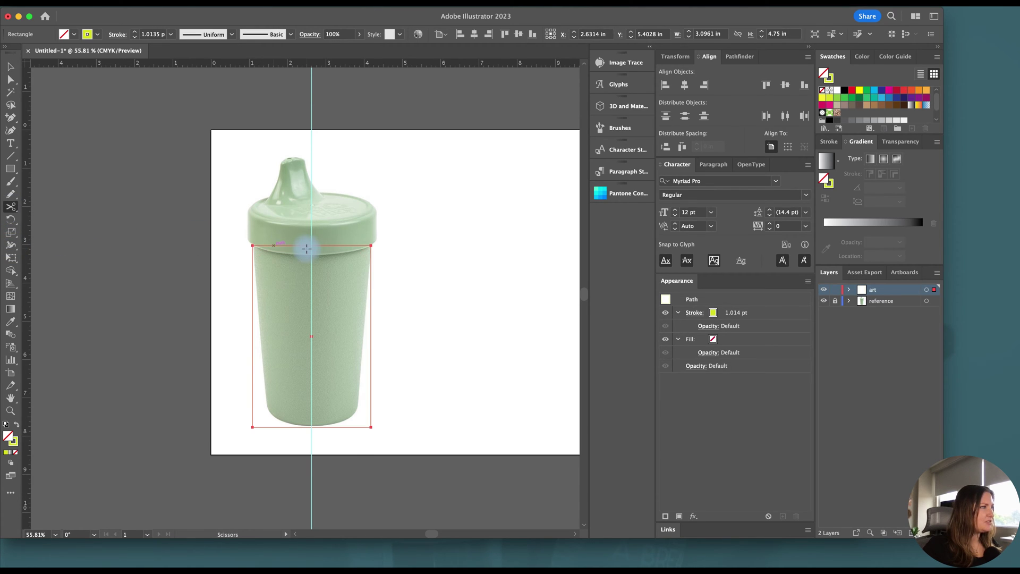
pyautogui.scroll(4, 312, 248)
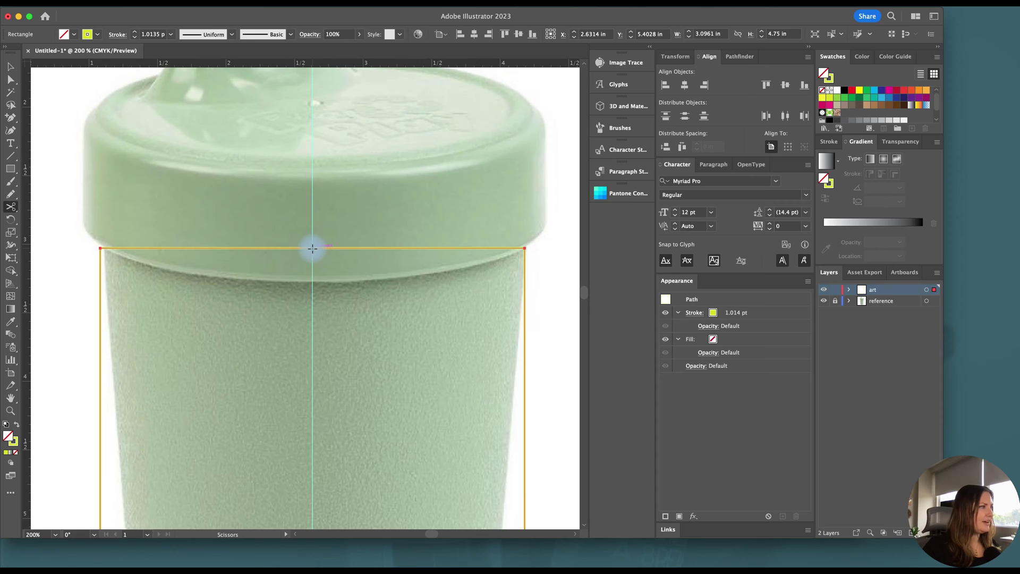
pyautogui.click(312, 247)
pyautogui.scroll(-3, 318, 261)
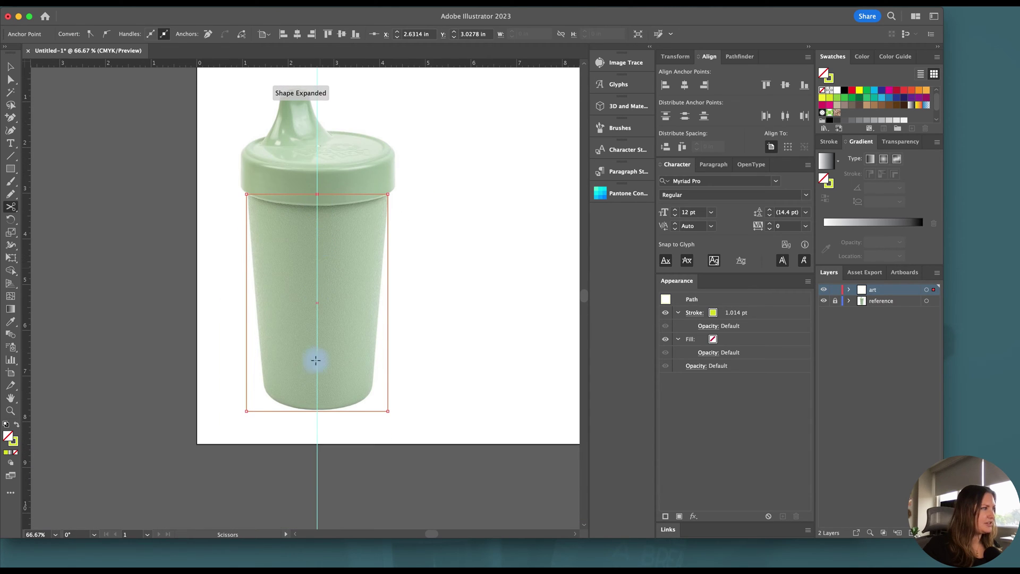
pyautogui.scroll(4, 307, 417)
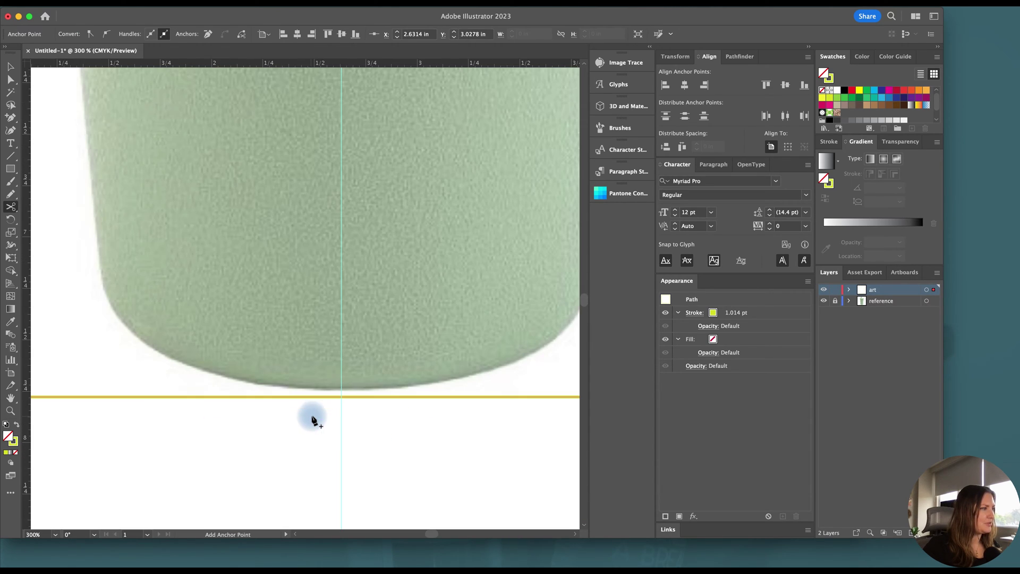
pyautogui.click(342, 397)
pyautogui.scroll(-3, 348, 399)
# Delete the left half and align the right half's bottom with the cup's base
pyautogui.press('v')
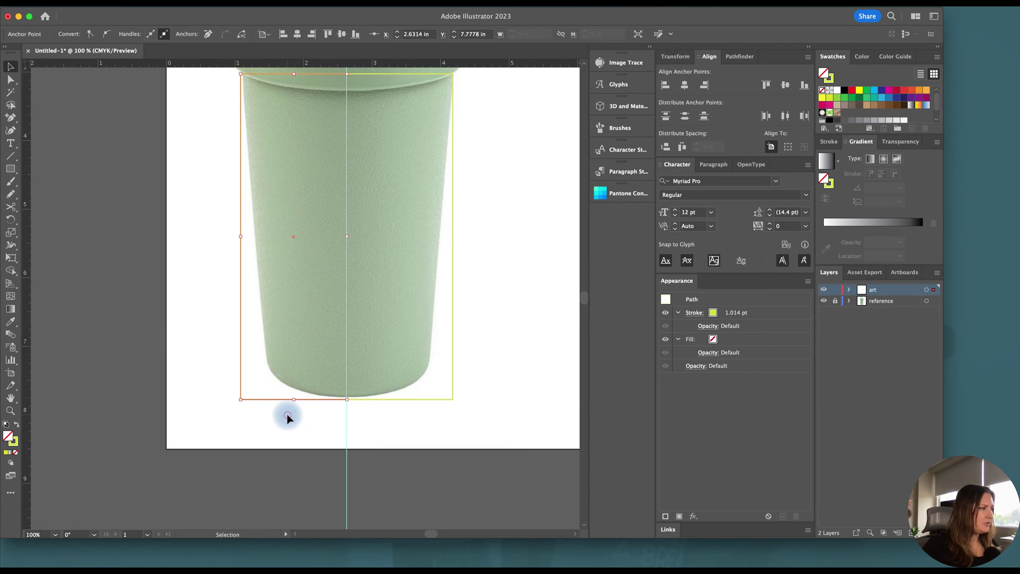
pyautogui.click(242, 392)
pyautogui.press('Delete')
pyautogui.scroll(2, 343, 368)
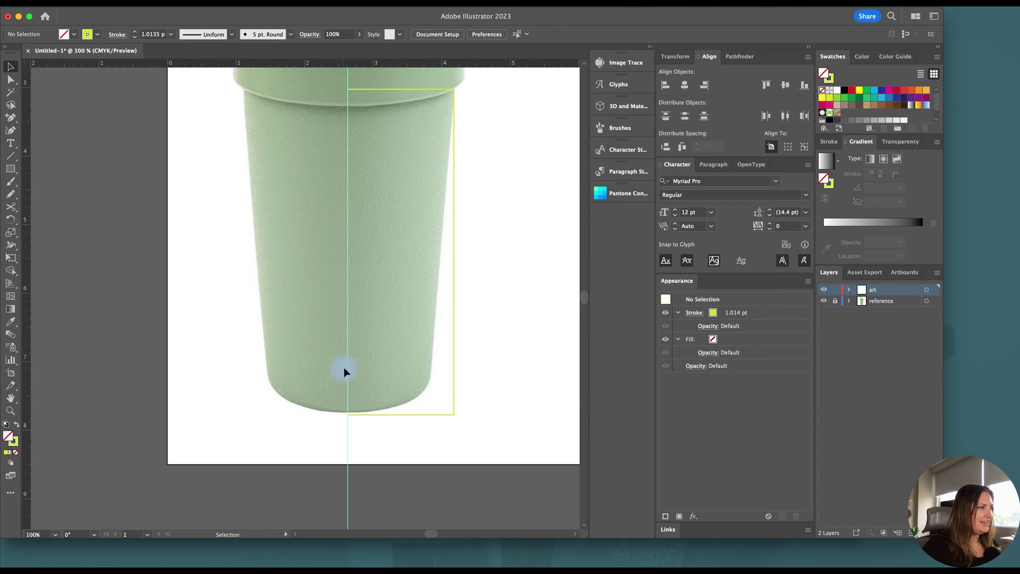
pyautogui.click(395, 458)
pyautogui.scroll(1, 394, 460)
pyautogui.moveTo(405, 457); pyautogui.dragTo(399, 455)
pyautogui.scroll(2, 360, 338)
pyautogui.scroll(8, 352, 257)
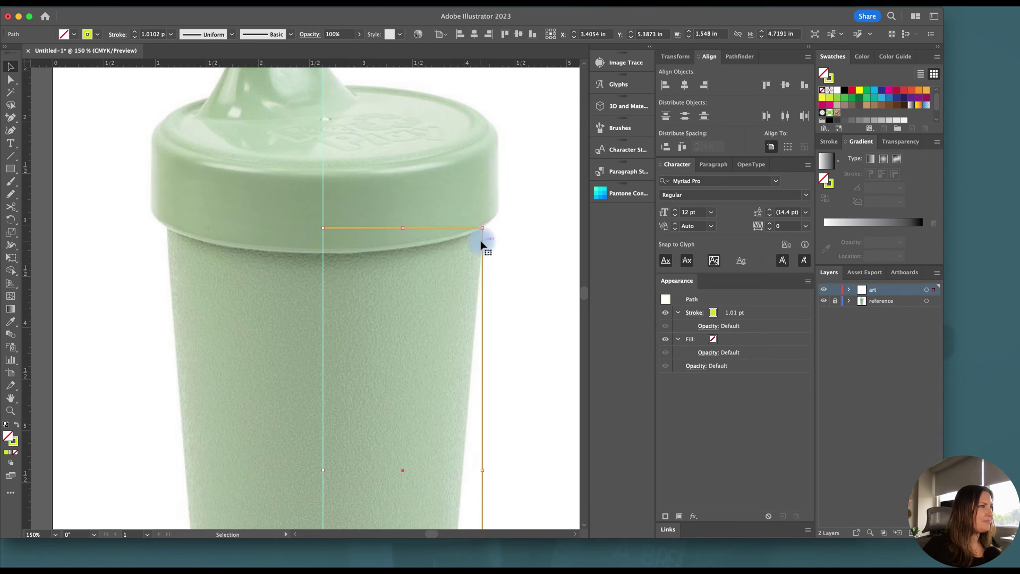
pyautogui.scroll(-9, 495, 235)
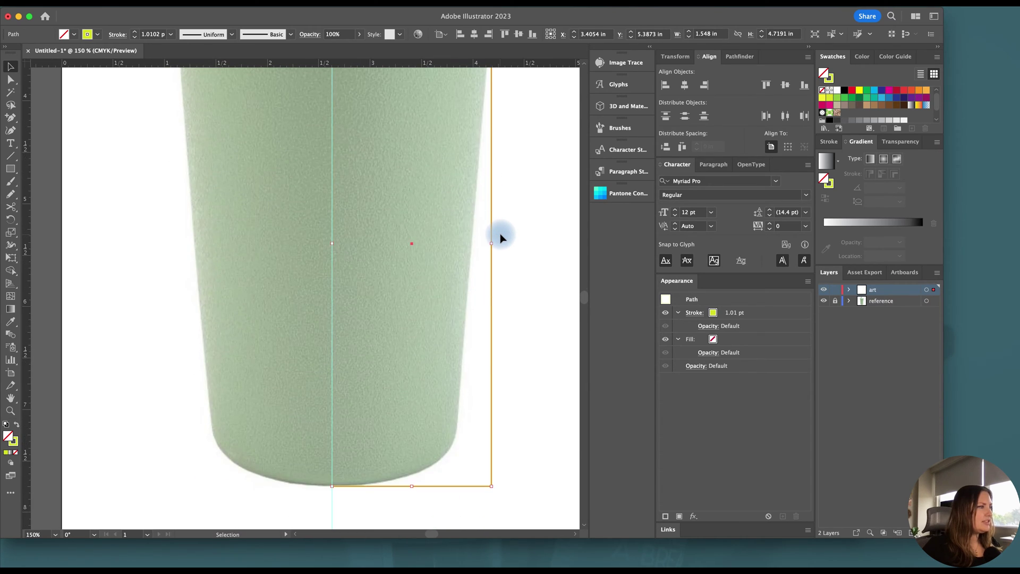
pyautogui.keyDown('alt'); pyautogui.scroll(-1, 499, 234); pyautogui.keyUp('alt')
pyautogui.scroll(2, 498, 233)
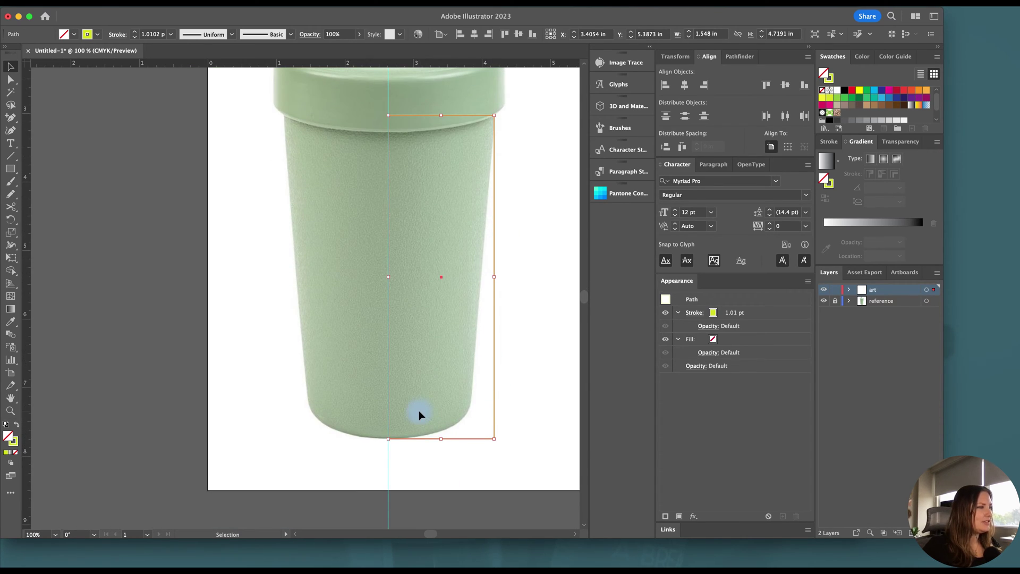
pyautogui.scroll(1, 419, 410)
pyautogui.keyDown('alt'); pyautogui.scroll(-2, 420, 412); pyautogui.keyUp('alt')
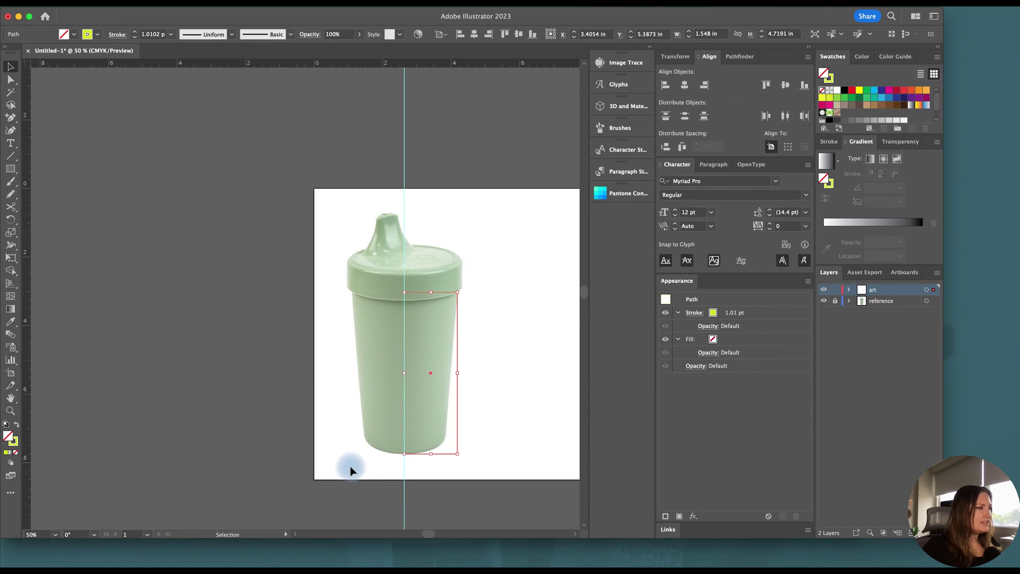
pyautogui.keyDown('alt'); pyautogui.scroll(3, 407, 456); pyautogui.keyUp('alt')
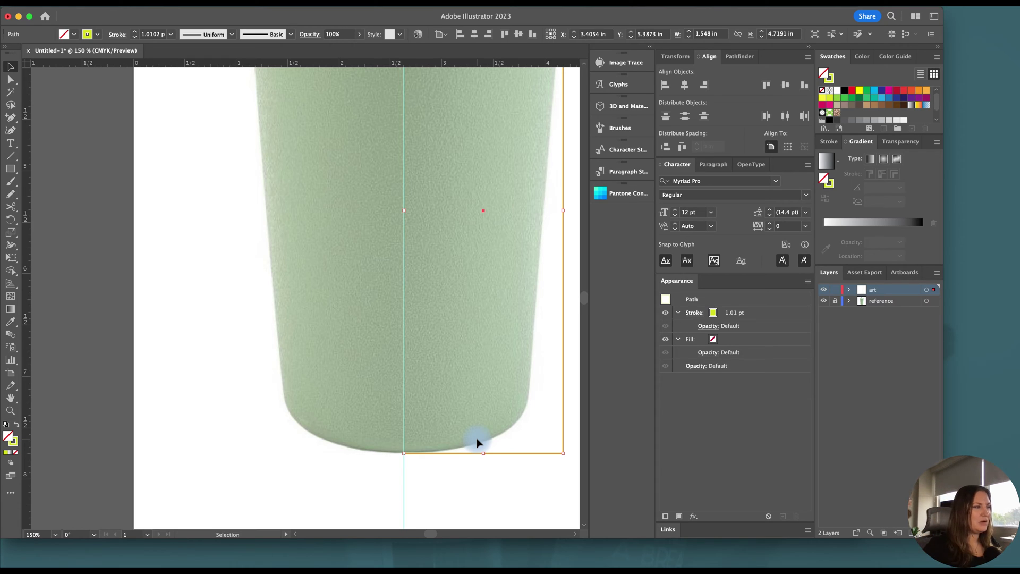
pyautogui.scroll(-2, 476, 438)
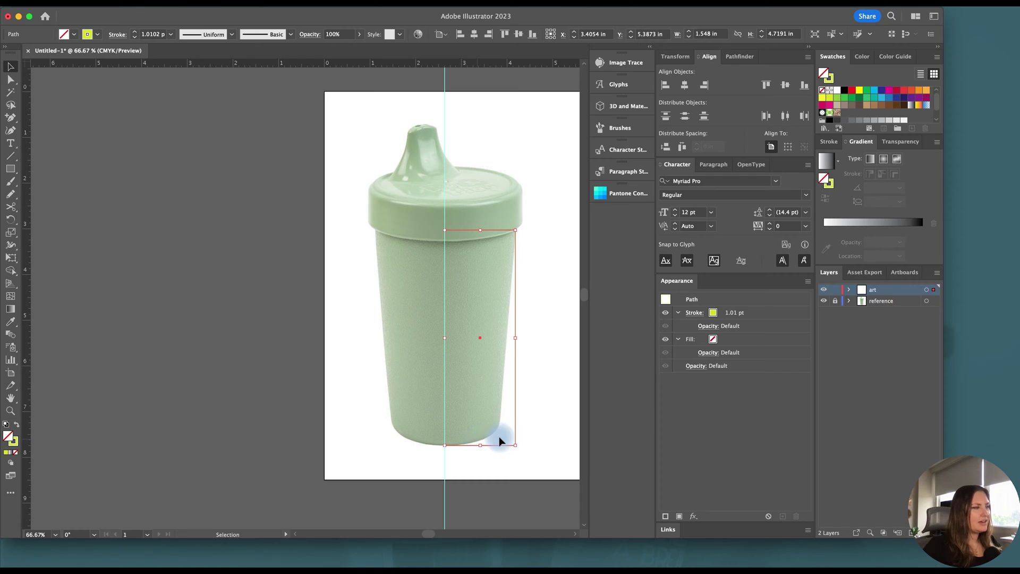
pyautogui.scroll(2, 518, 444)
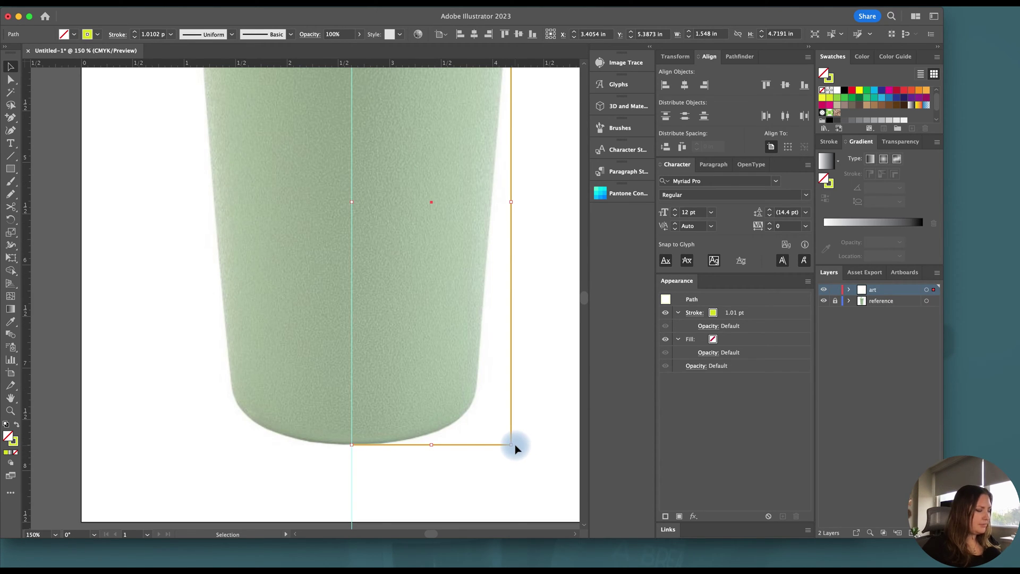
# Taper the profile's lower-right anchor inward and round the bottom corner to about 0.24 in
pyautogui.press('a')
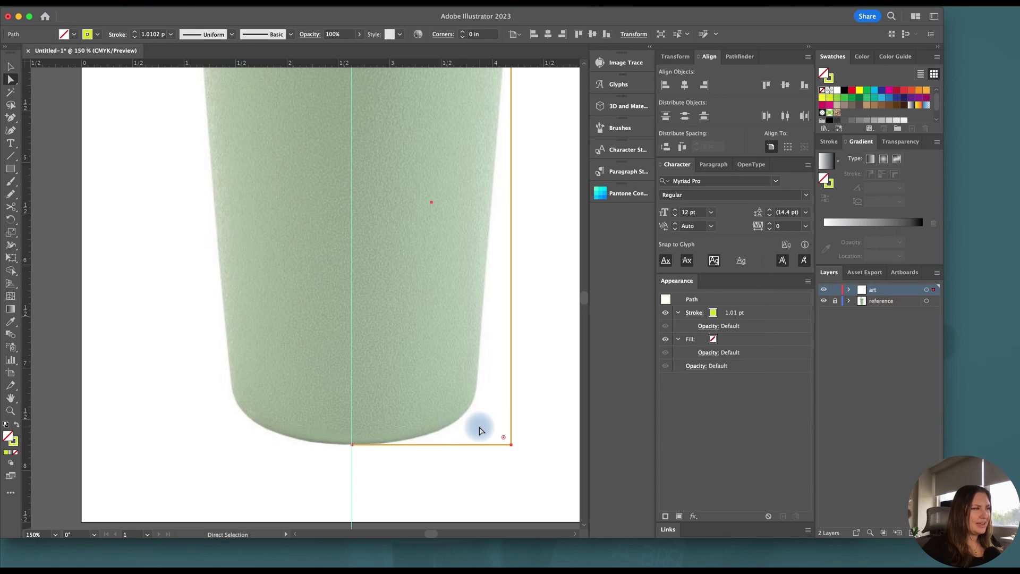
pyautogui.moveTo(511, 444); pyautogui.dragTo(472, 445)
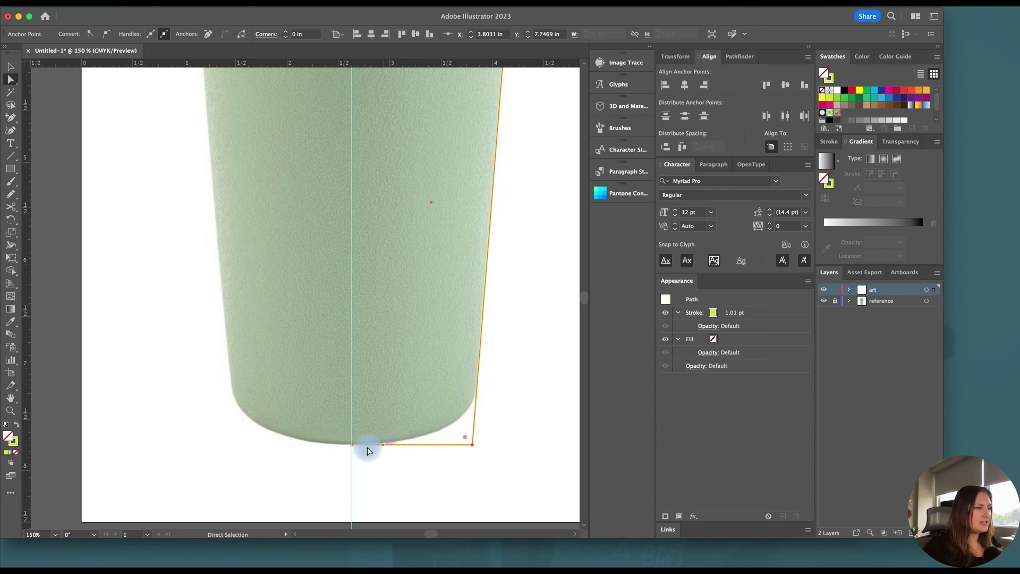
pyautogui.moveTo(465, 437)
pyautogui.mouseDown()
pyautogui.moveTo(474, 446)
pyautogui.moveTo(451, 433)
pyautogui.mouseUp()
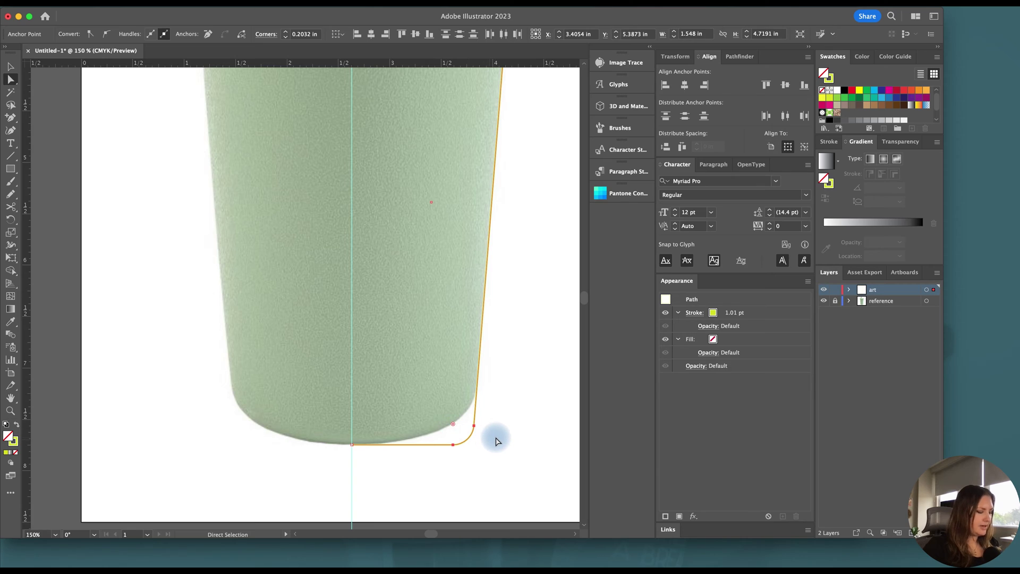
pyautogui.press('v')
pyautogui.click(465, 403)
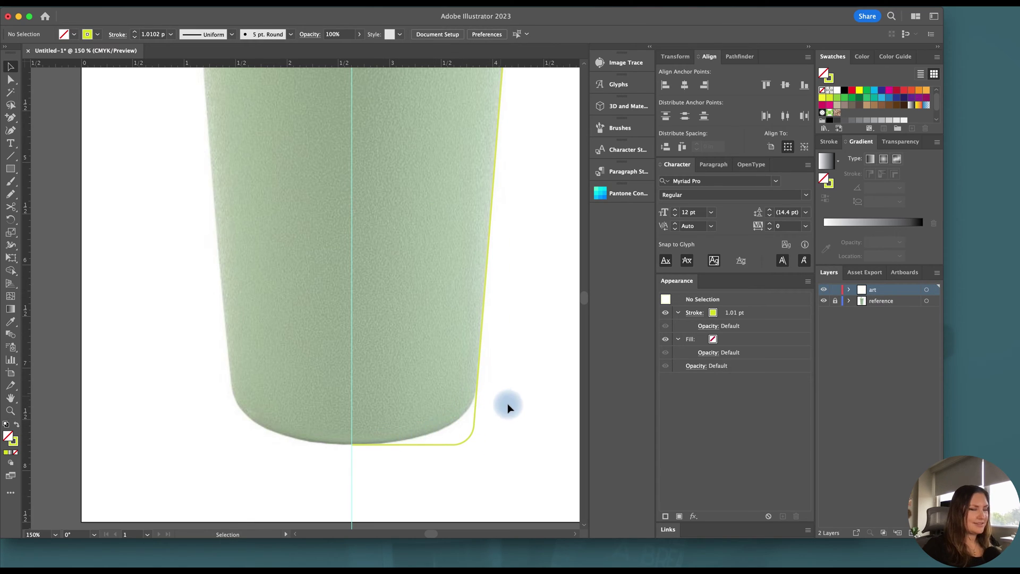
pyautogui.click(464, 444)
pyautogui.press('a')
pyautogui.moveTo(464, 439); pyautogui.dragTo(445, 419)
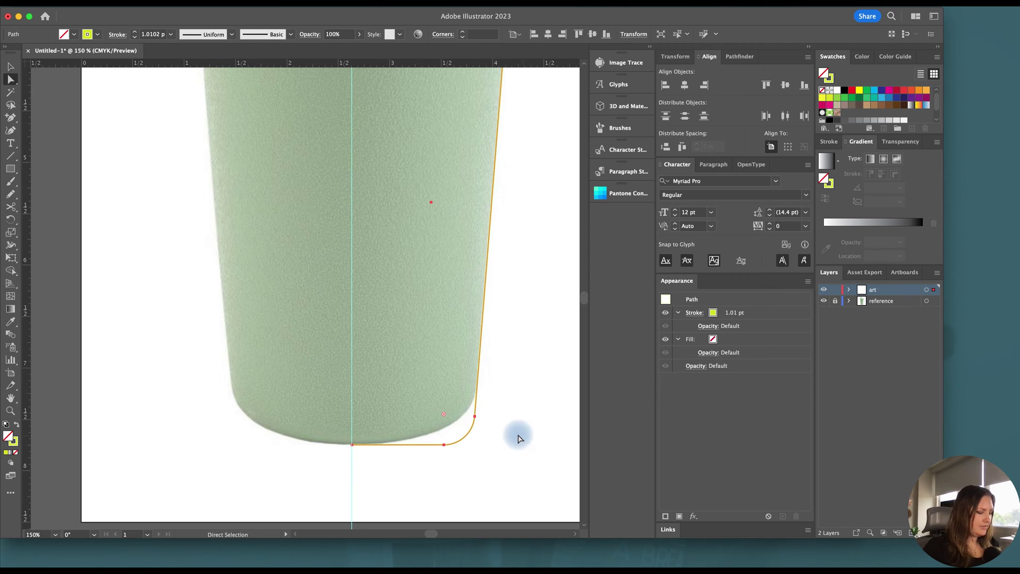
pyautogui.press('v')
pyautogui.click(500, 431)
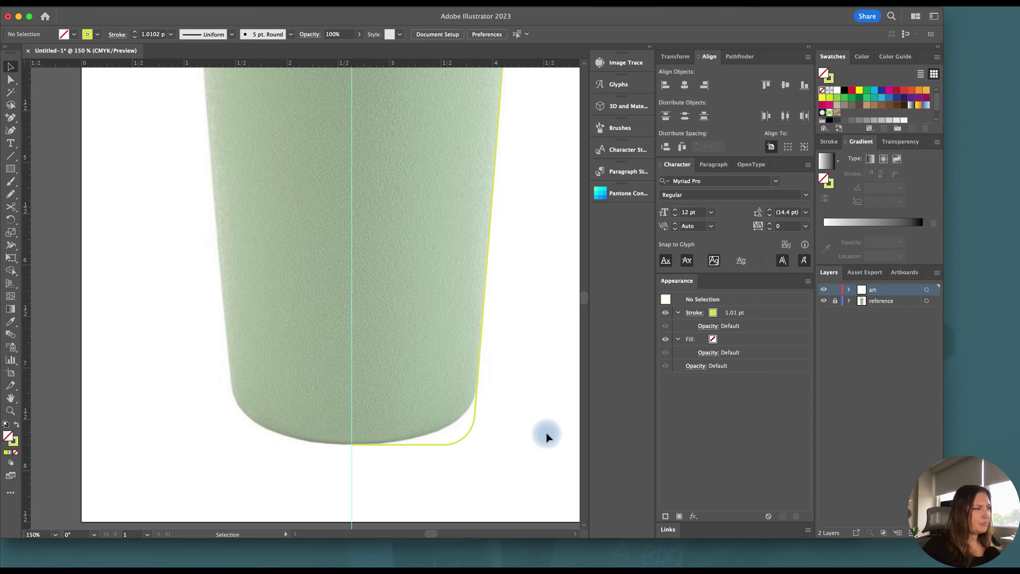
pyautogui.scroll(-1, 547, 432)
pyautogui.scroll(3, 546, 432)
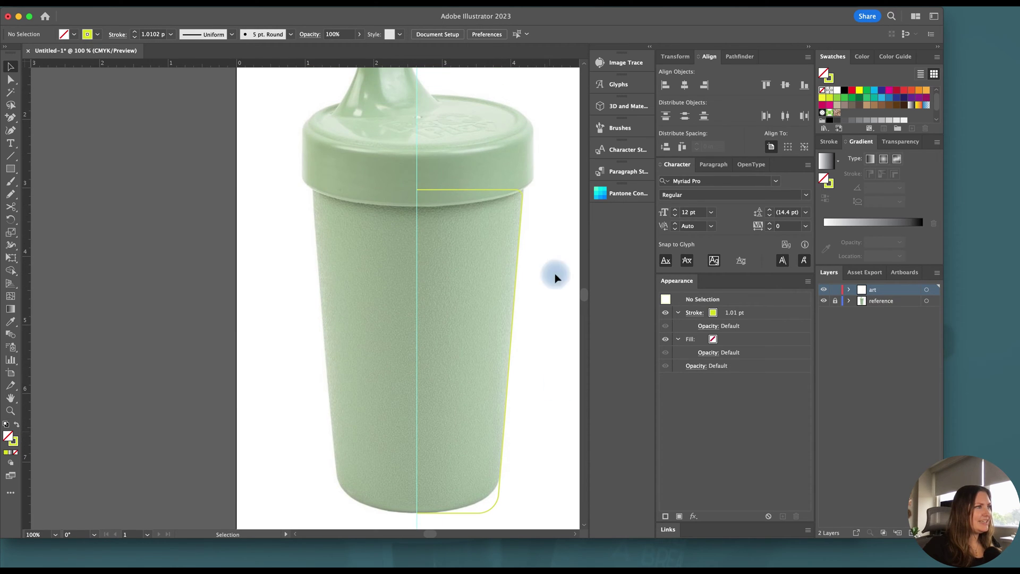
pyautogui.scroll(3, 527, 193)
# Set the profile's top-right corner radius to 0 in so it is sharp
pyautogui.press('a')
pyautogui.click(515, 198)
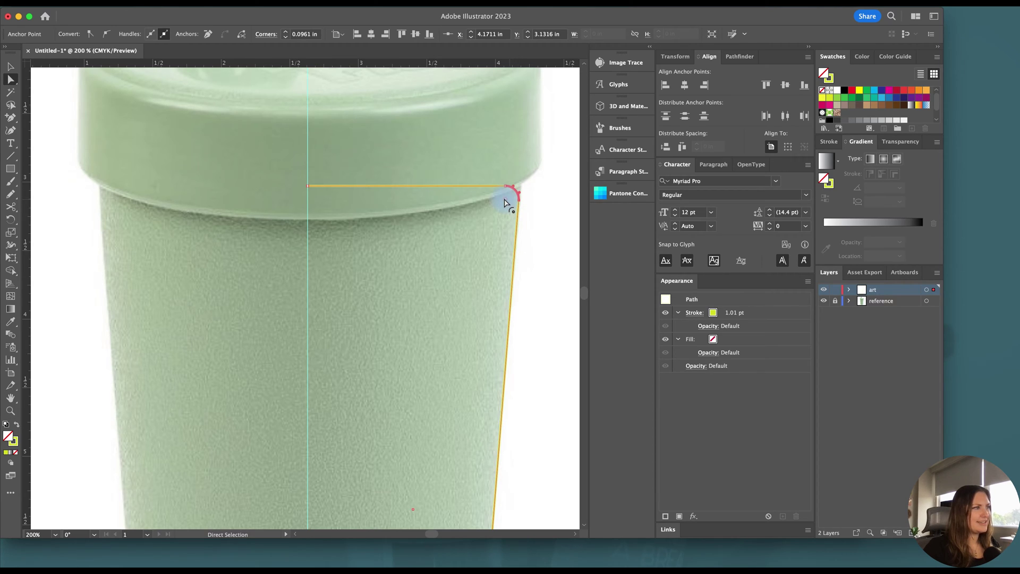
pyautogui.scroll(-1, 507, 204)
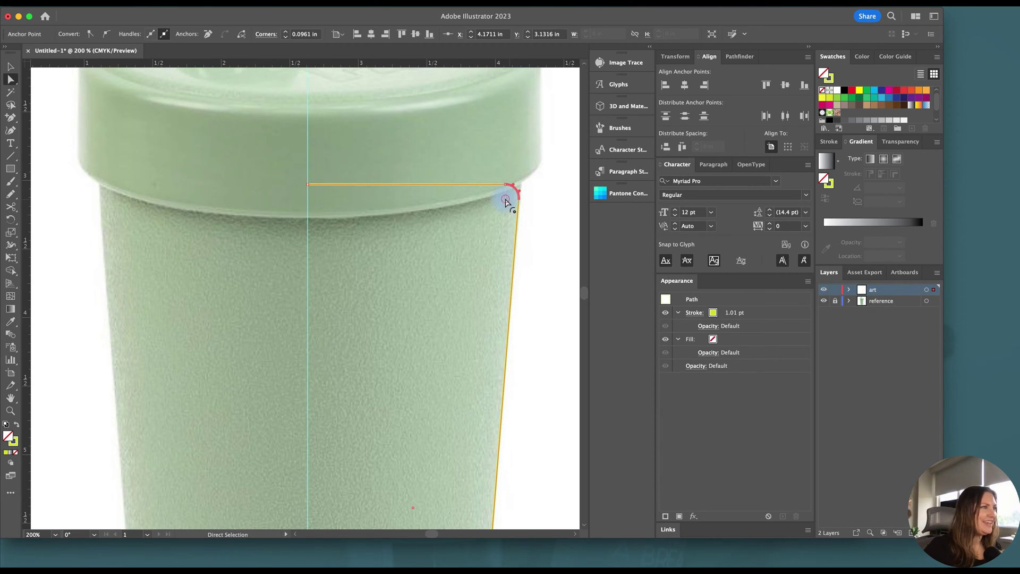
pyautogui.moveTo(506, 201)
pyautogui.mouseDown()
pyautogui.moveTo(523, 188)
pyautogui.moveTo(506, 189)
pyautogui.mouseUp()
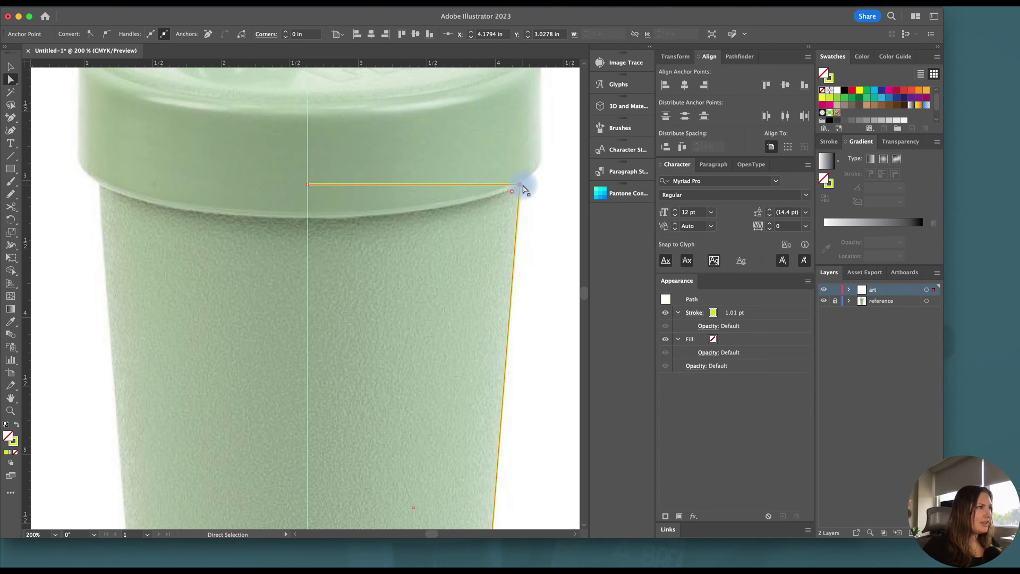
# Cut the profile at its top-right anchor and delete the top edge segment
pyautogui.click(521, 185)
pyautogui.click(11, 207)
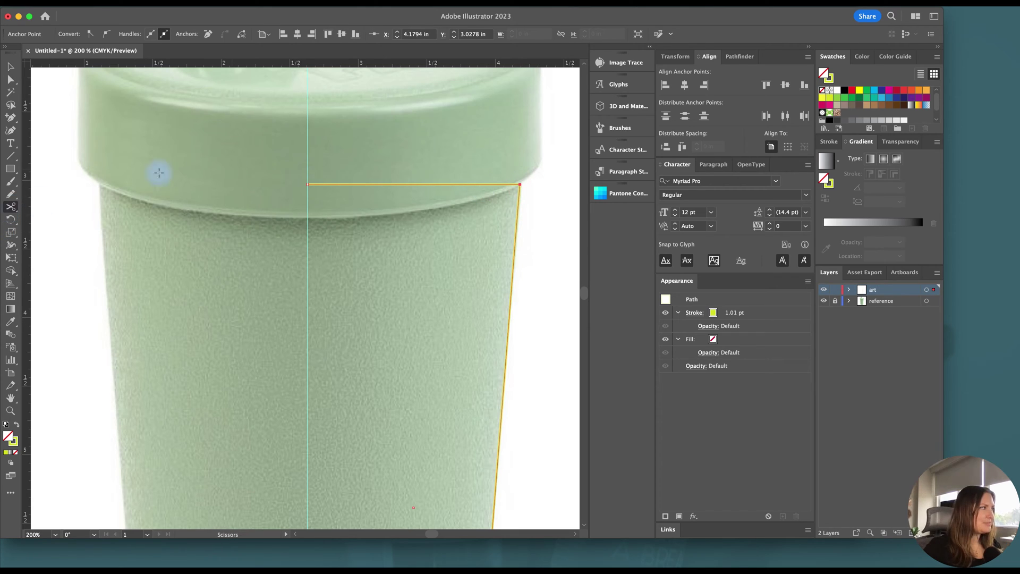
pyautogui.click(520, 184)
pyautogui.click(11, 67)
pyautogui.click(487, 181)
pyautogui.click(487, 184)
pyautogui.press('Delete')
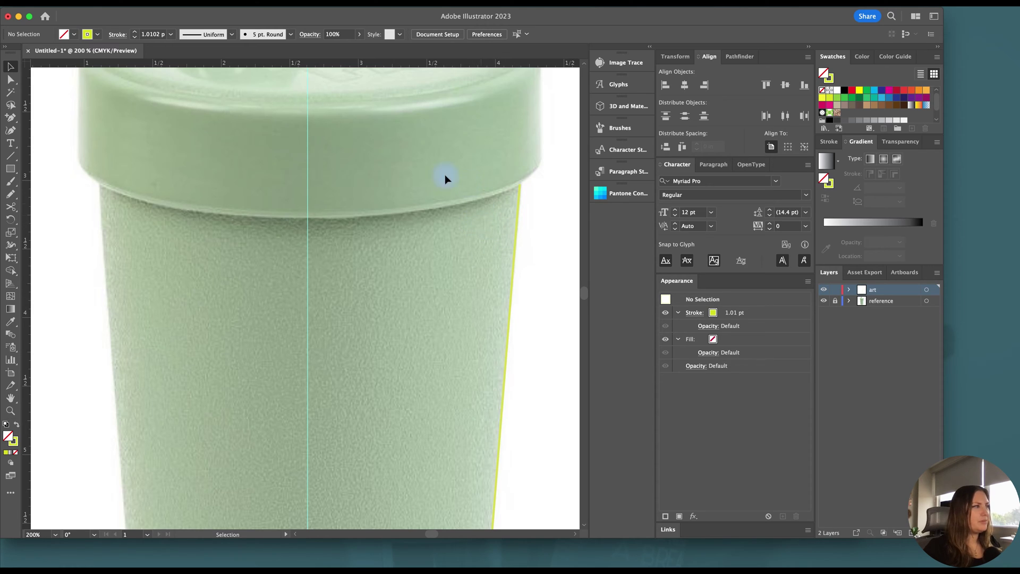
pyautogui.click(514, 255)
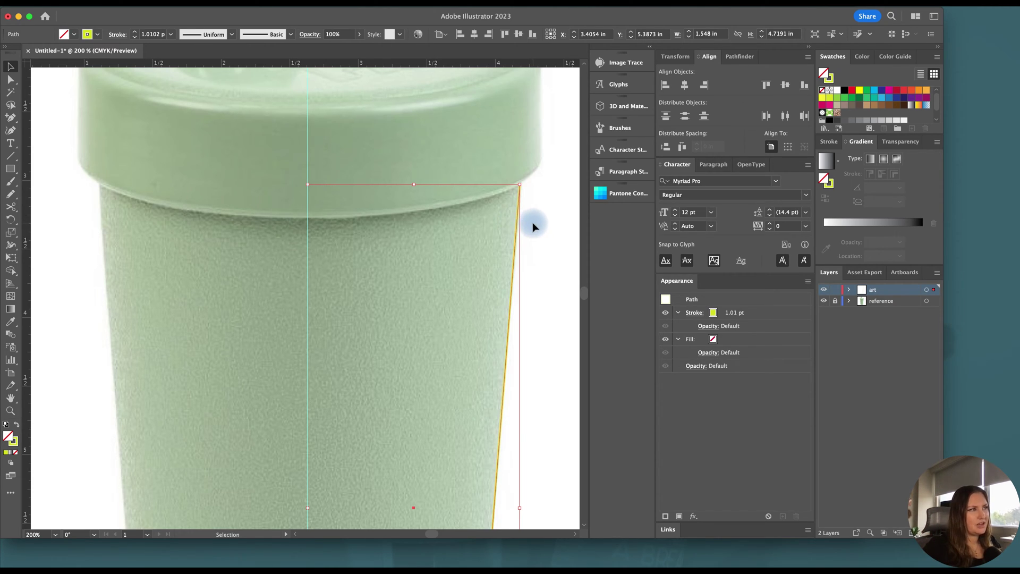
# Stroke the profile in the lid's sampled sage green at 3 pt with no fill
pyautogui.scroll(-2, 534, 228)
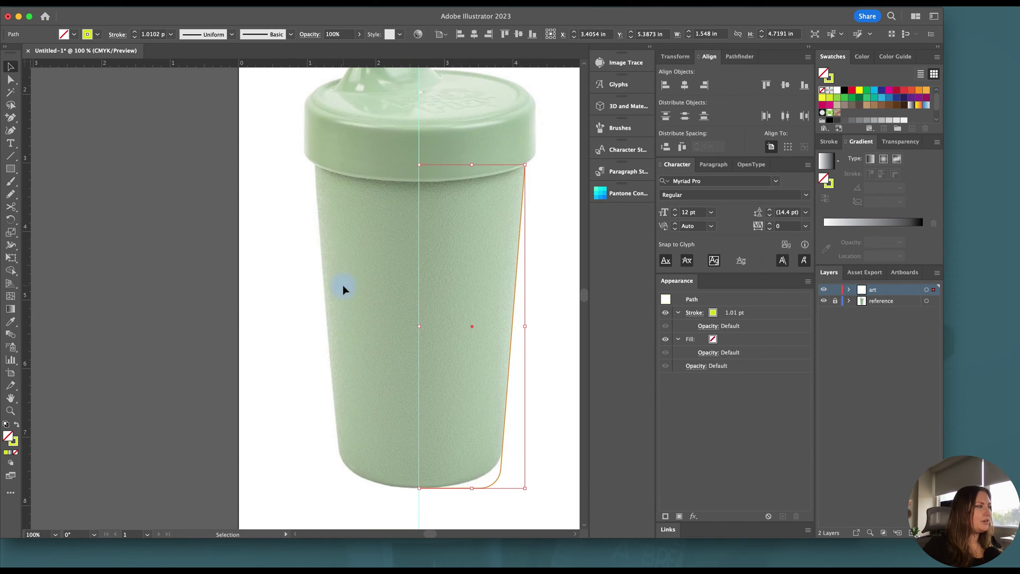
pyautogui.click(134, 31)
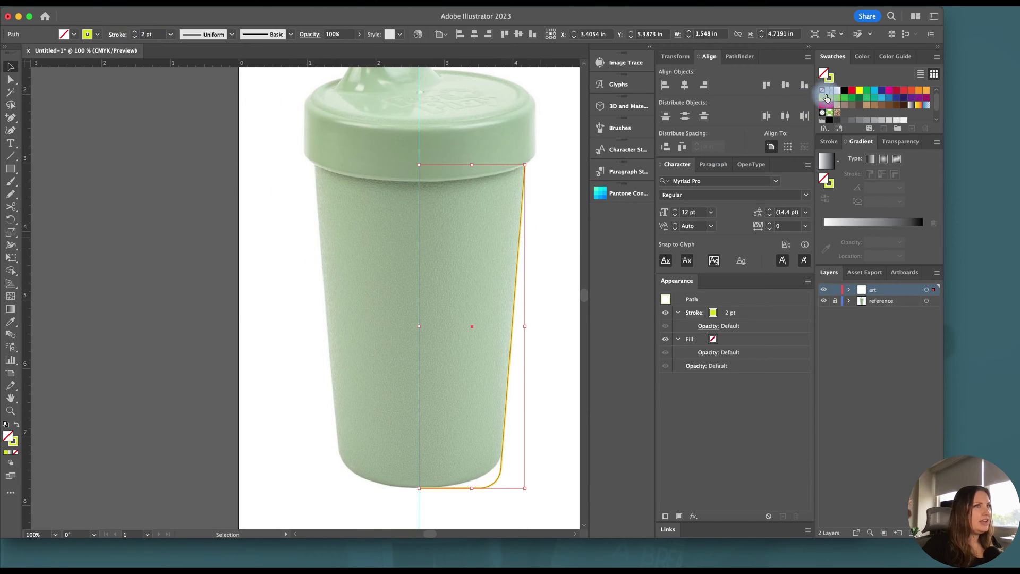
pyautogui.press('i')
pyautogui.click(500, 144)
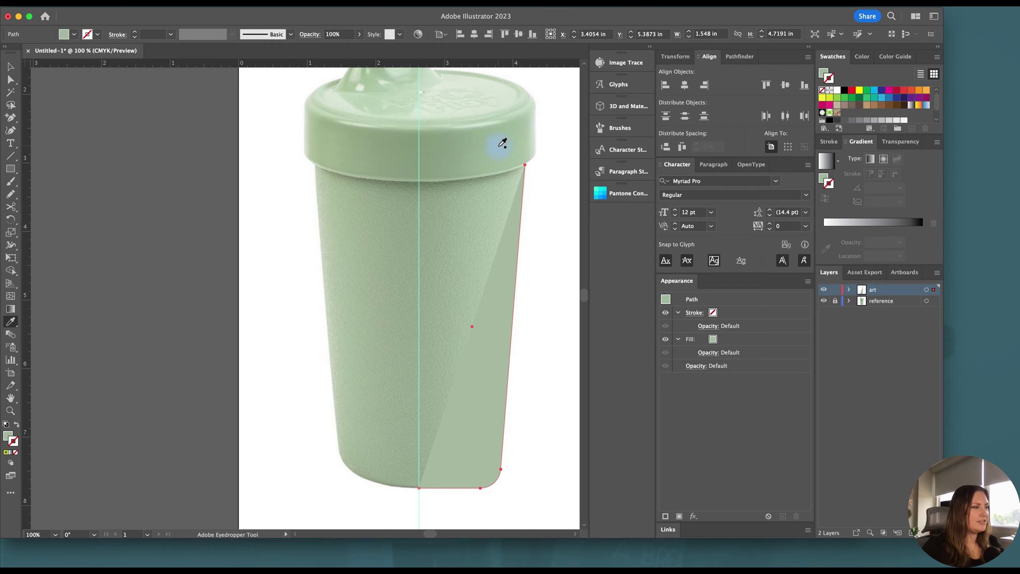
pyautogui.press('v')
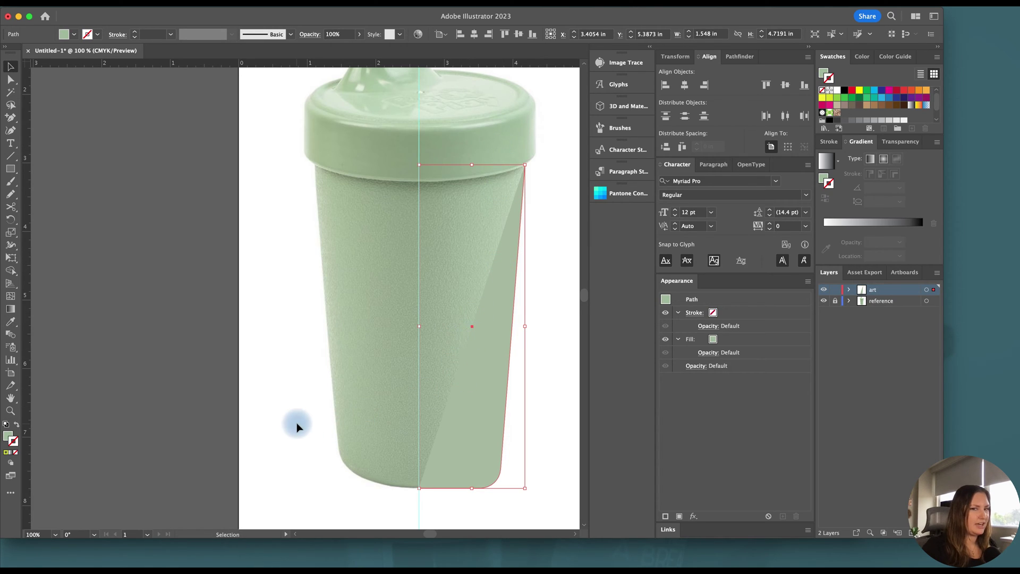
pyautogui.click(17, 424)
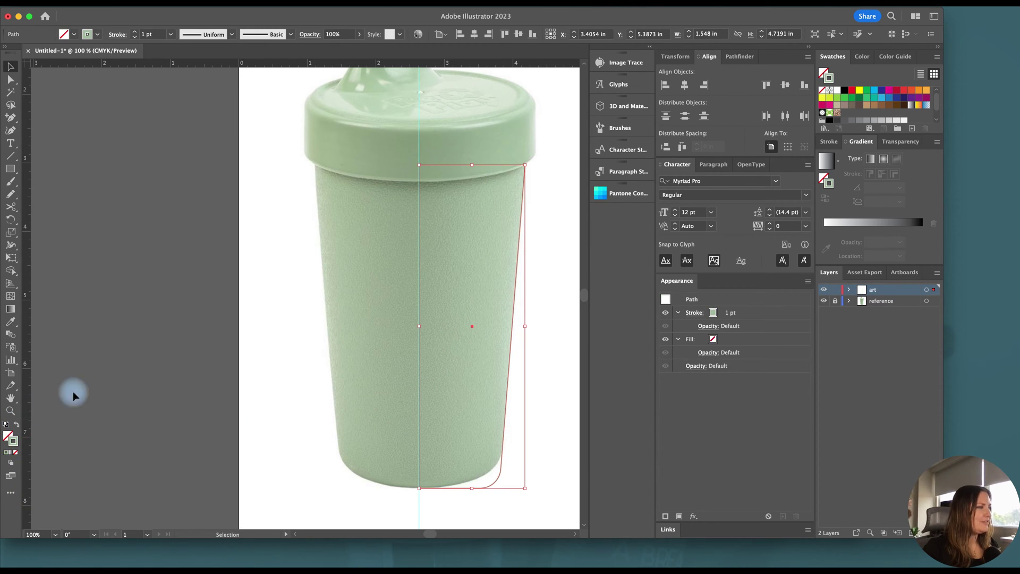
pyautogui.click(135, 31)
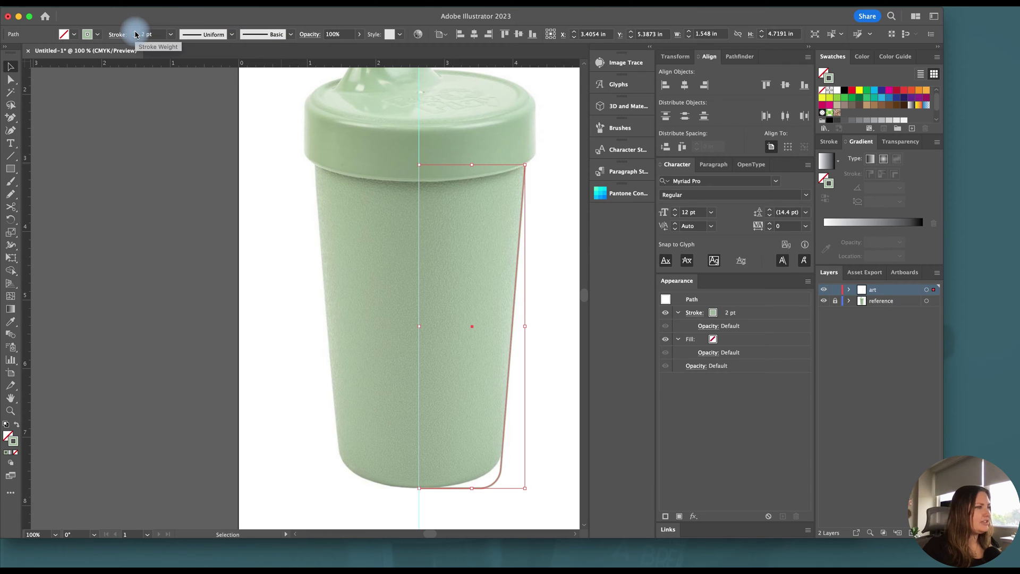
pyautogui.click(135, 31)
pyautogui.click(541, 309)
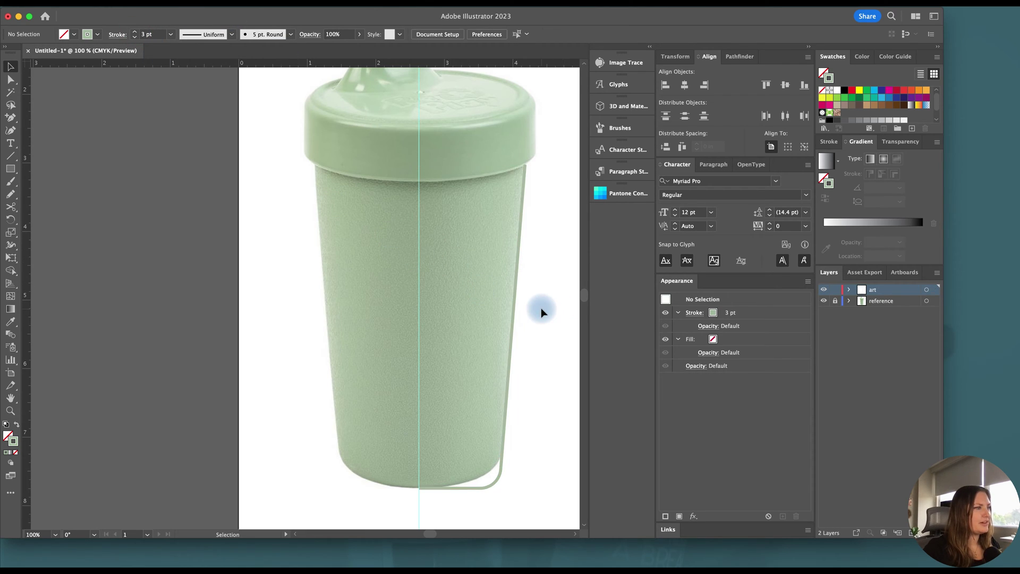
pyautogui.scroll(1, 541, 307)
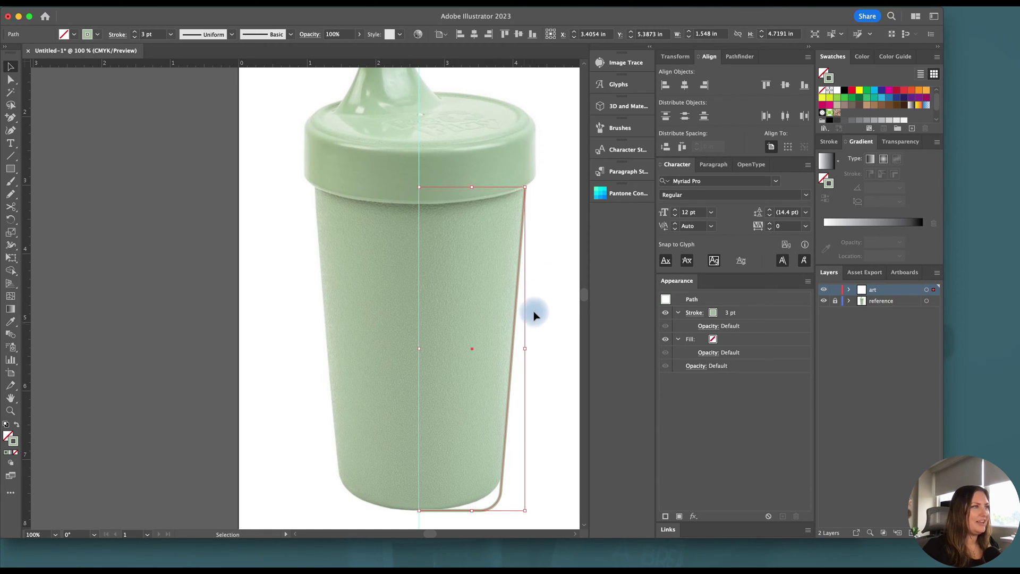
# Apply a 360° Revolve in 3D and Materials to the green profile
pyautogui.click(621, 106)
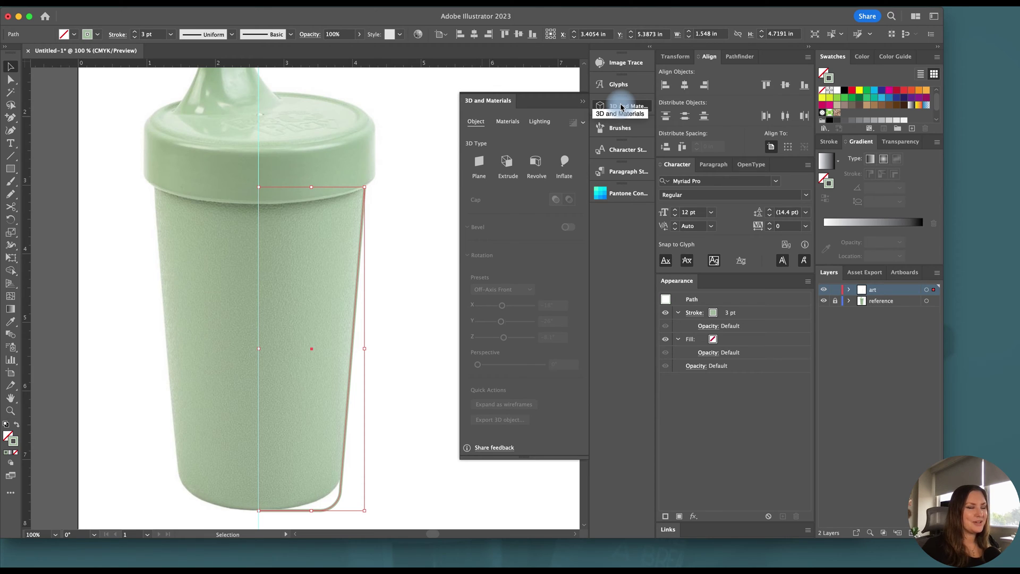
pyautogui.click(621, 107)
pyautogui.click(627, 105)
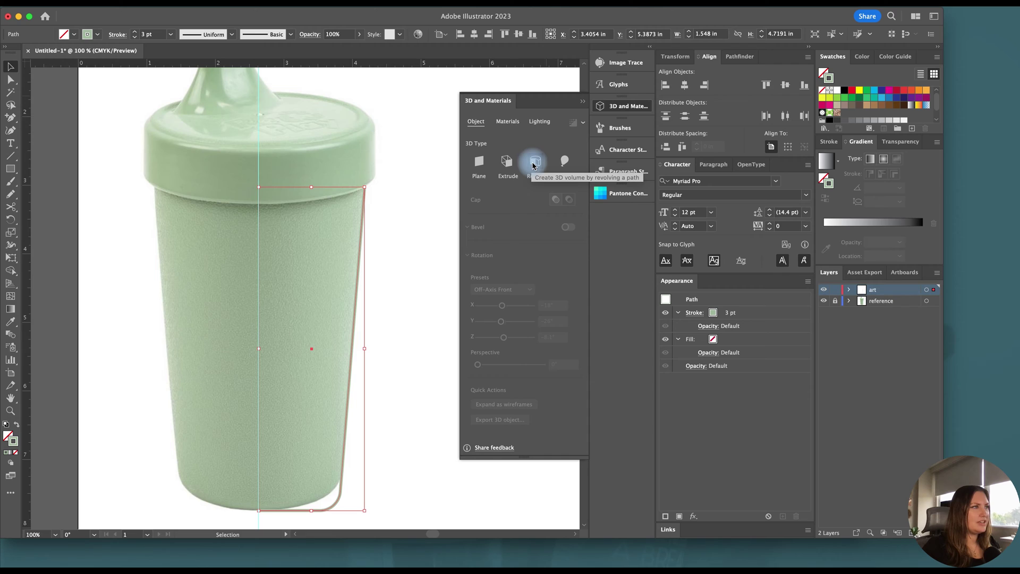
pyautogui.click(534, 161)
pyautogui.press('super+shift+a')
pyautogui.click(380, 208)
# Try different stroke weights on the revolved cup and settle on 3 pt walls
pyautogui.click(134, 38)
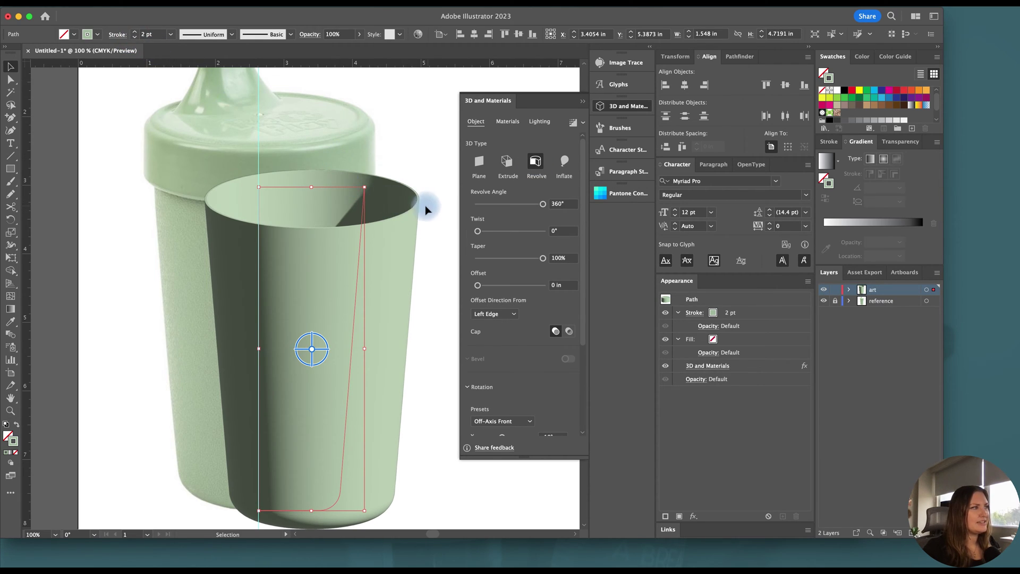
pyautogui.click(134, 32)
pyautogui.click(134, 32)
pyautogui.click(134, 32)
pyautogui.click(133, 32)
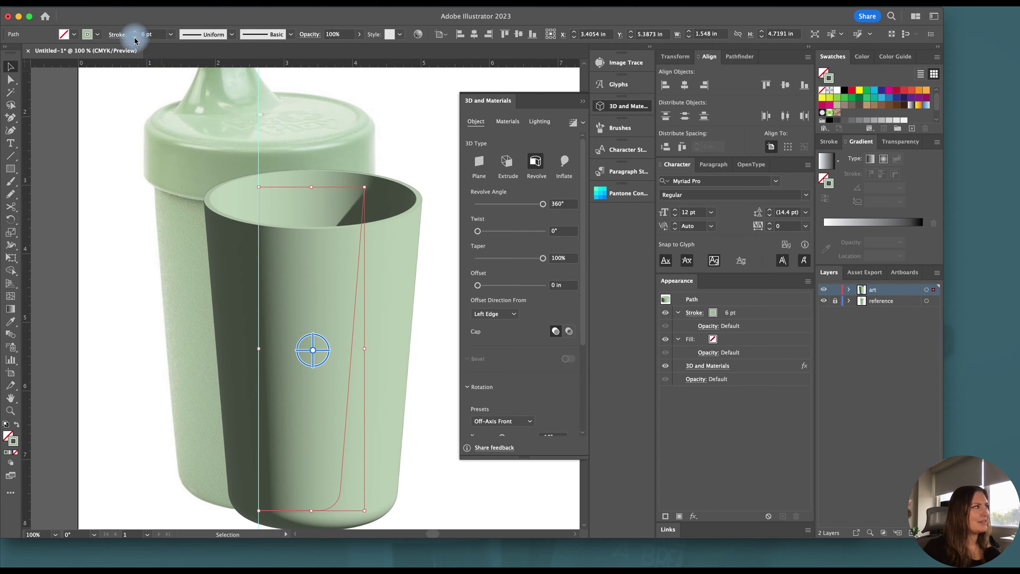
pyautogui.click(134, 37)
pyautogui.click(134, 37)
pyautogui.click(134, 37)
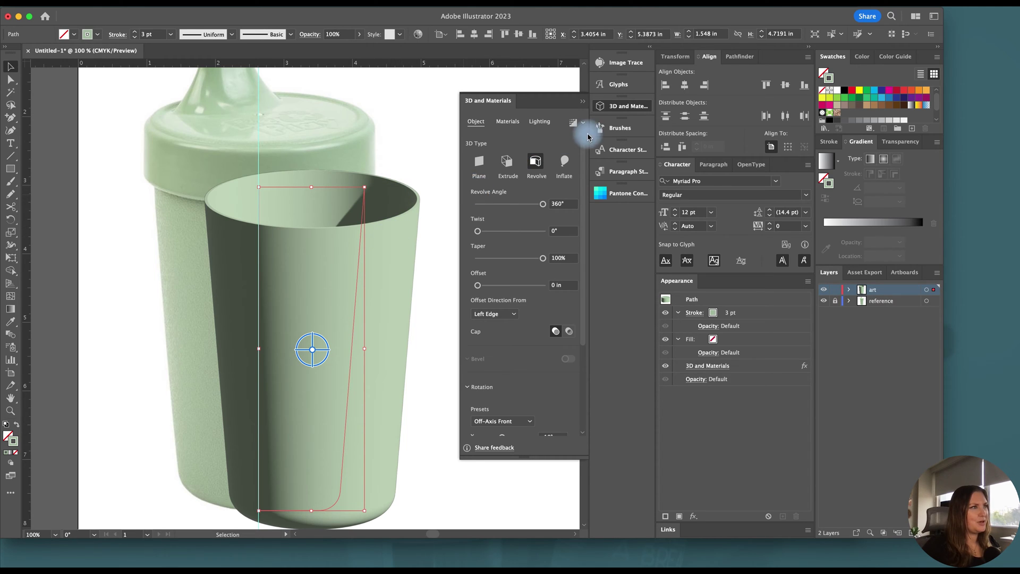
pyautogui.click(619, 106)
pyautogui.press('super+minus')
pyautogui.click(465, 295)
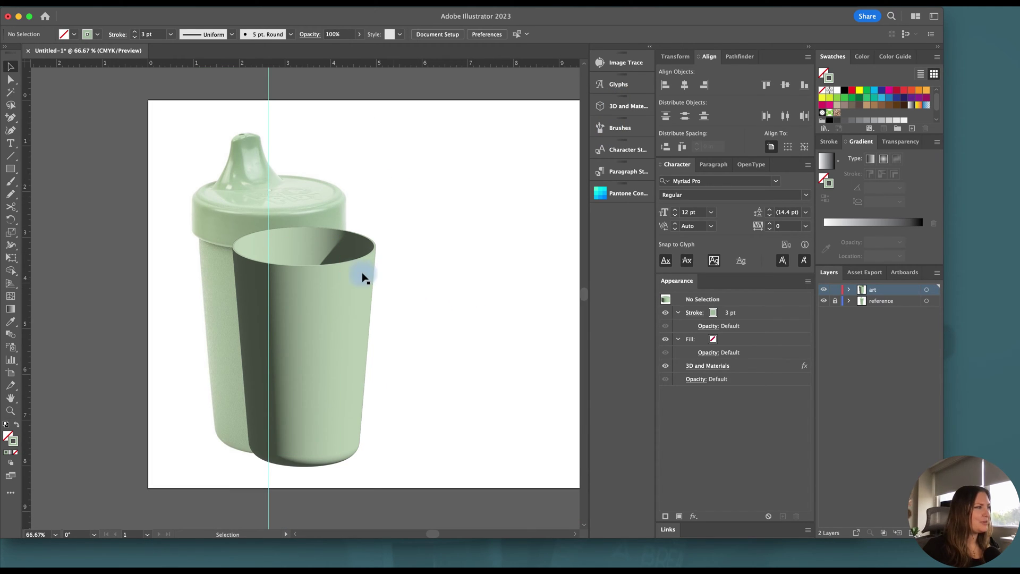
# Draw a circle centred on the guide over the lid and turn its green stroke into a fill
pyautogui.click(335, 274)
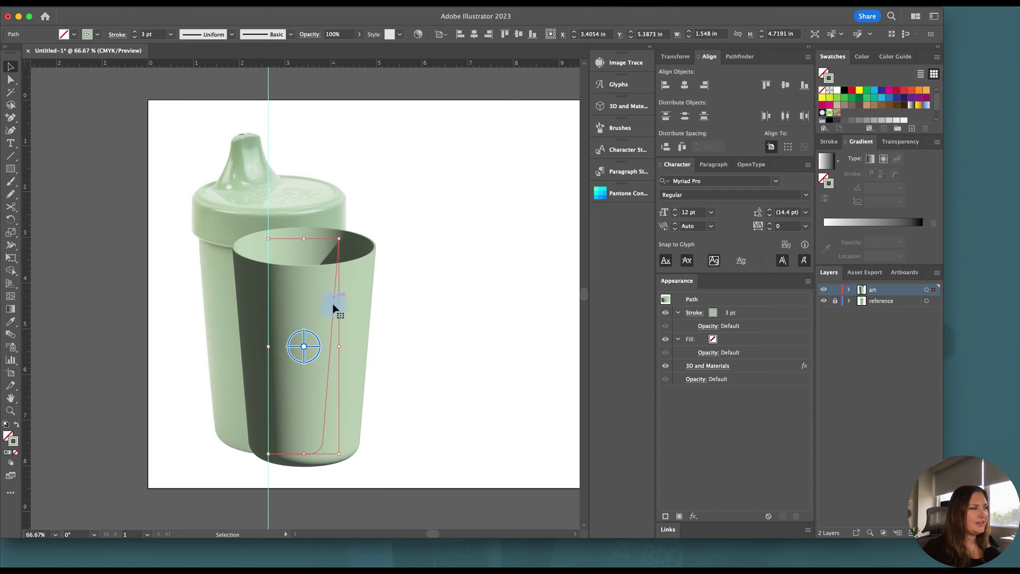
pyautogui.press('l')
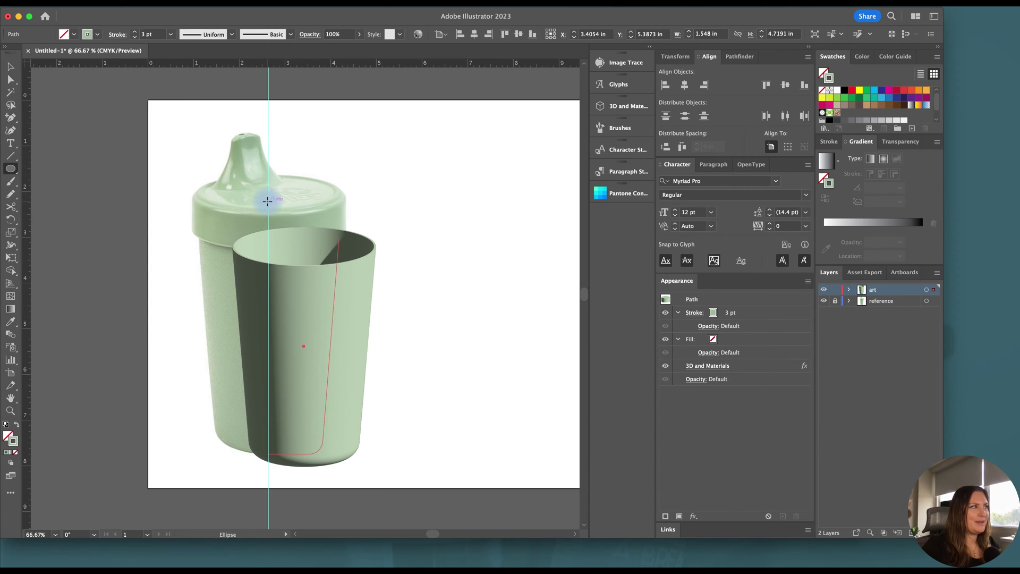
pyautogui.moveTo(268, 201)
pyautogui.mouseDown()
pyautogui.moveTo(357, 221)
pyautogui.moveTo(368, 241)
pyautogui.moveTo(333, 248)
pyautogui.moveTo(344, 239)
pyautogui.mouseUp()
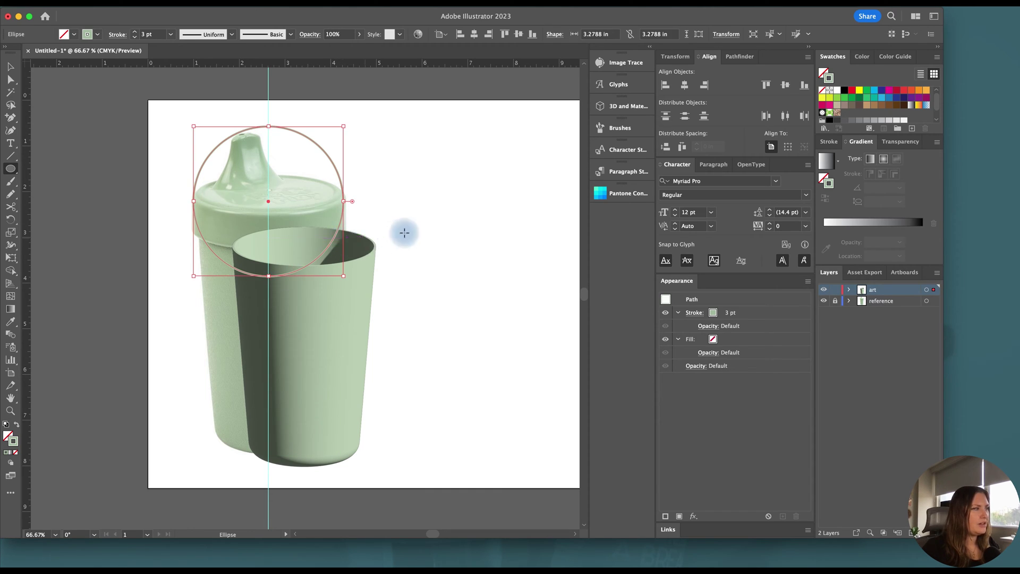
pyautogui.click(10, 67)
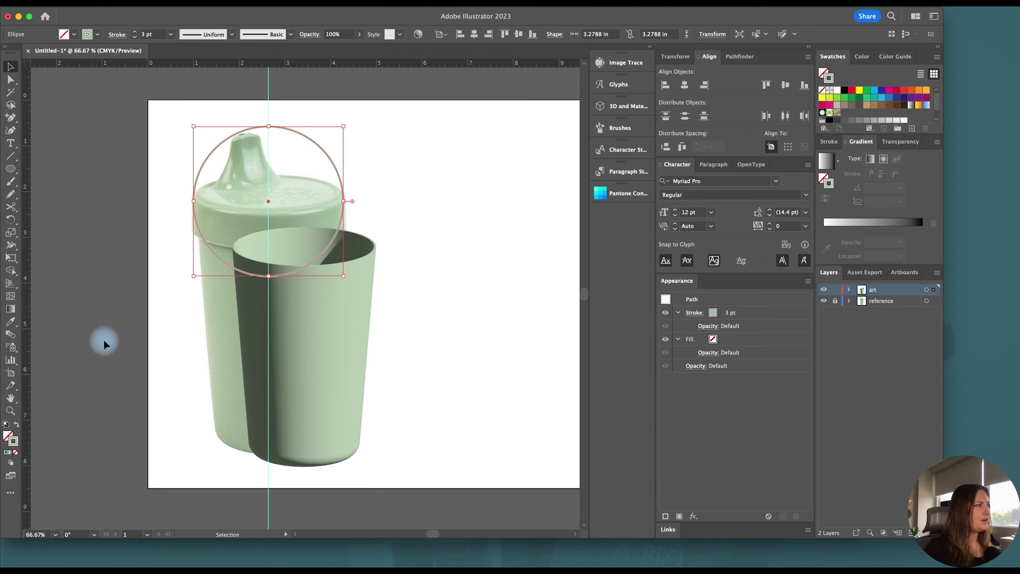
pyautogui.click(16, 424)
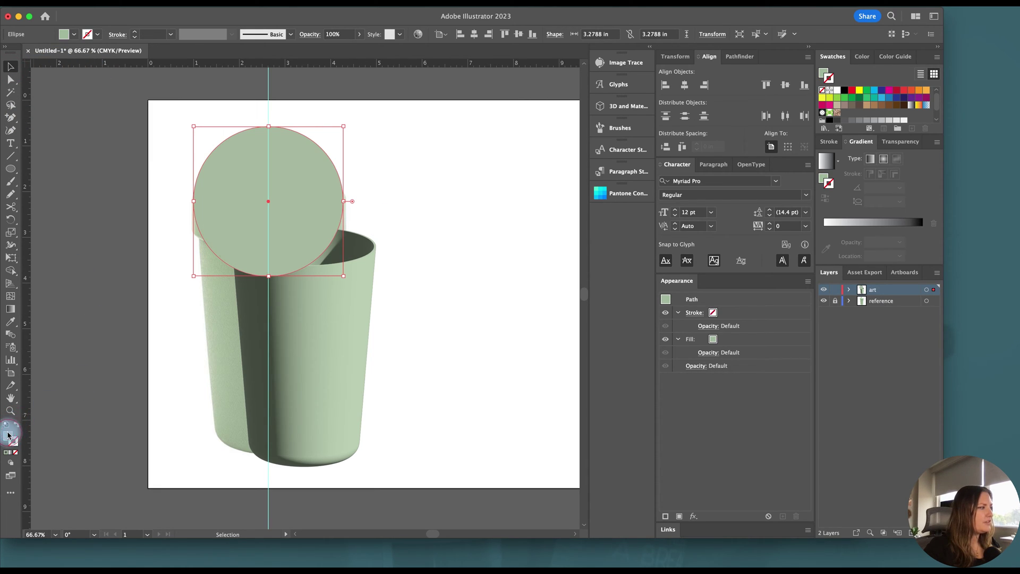
# Move the green circle right of the cup, clear of the photo's lid
pyautogui.click(84, 134)
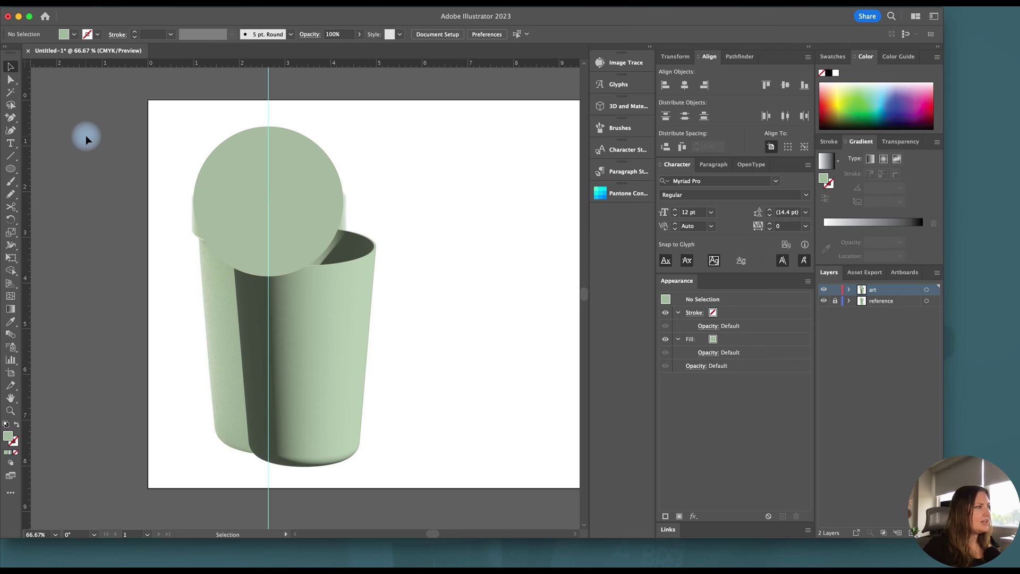
pyautogui.click(314, 179)
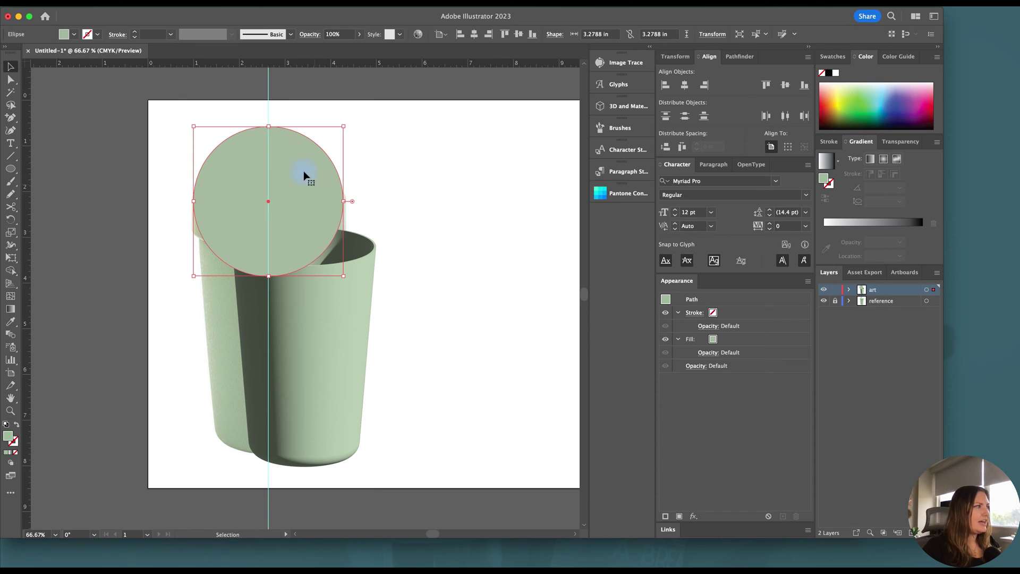
pyautogui.moveTo(298, 190); pyautogui.dragTo(468, 183)
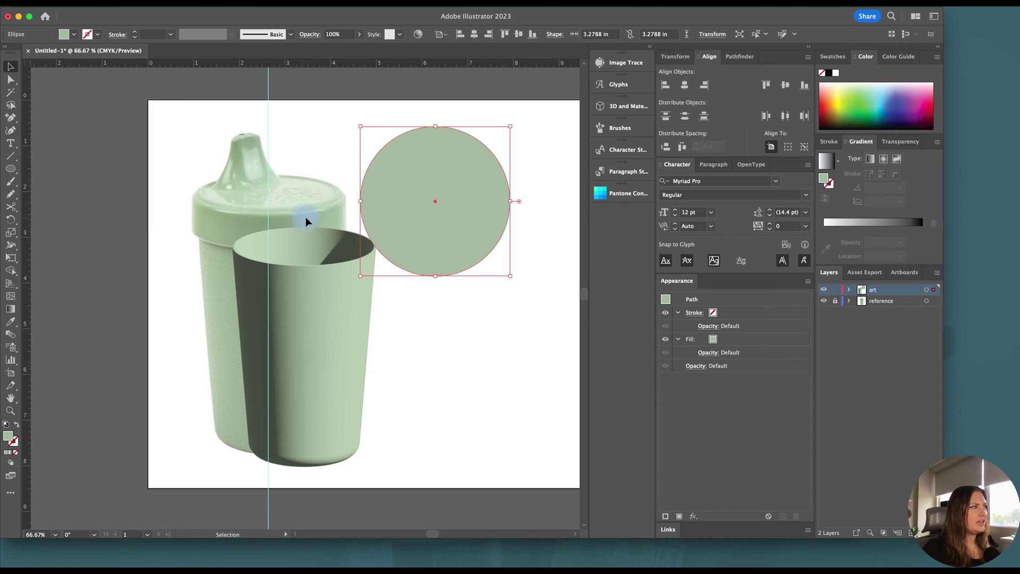
# Extrude the green circle into a disc about 1.0278 in deep
pyautogui.click(628, 109)
pyautogui.click(508, 165)
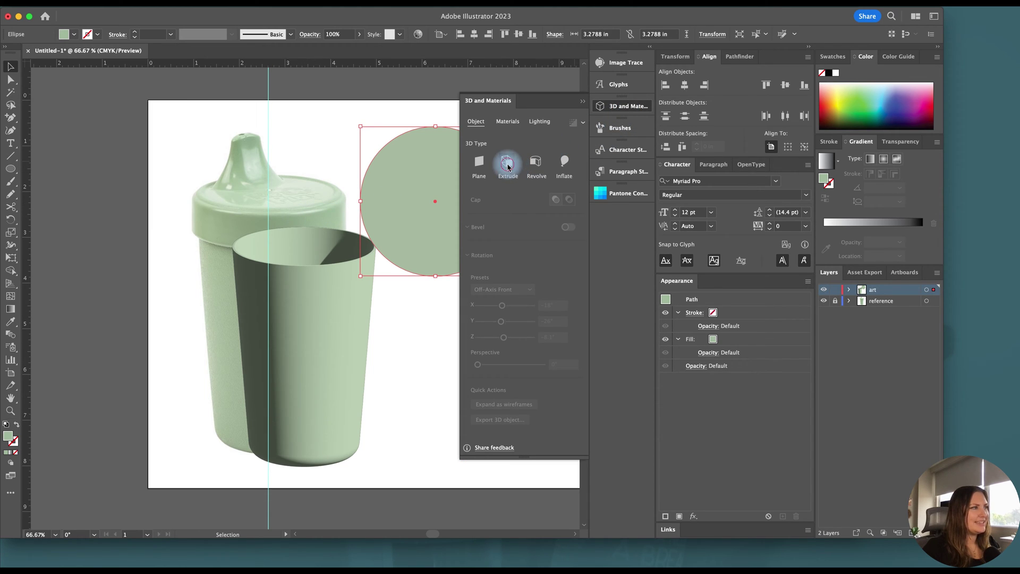
pyautogui.click(478, 205)
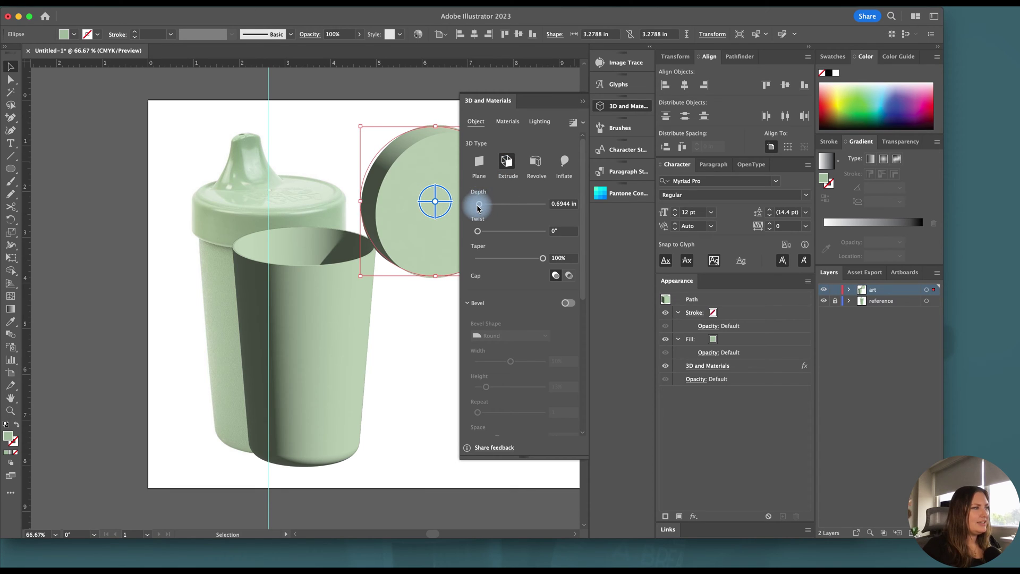
pyautogui.moveTo(479, 208); pyautogui.dragTo(482, 206)
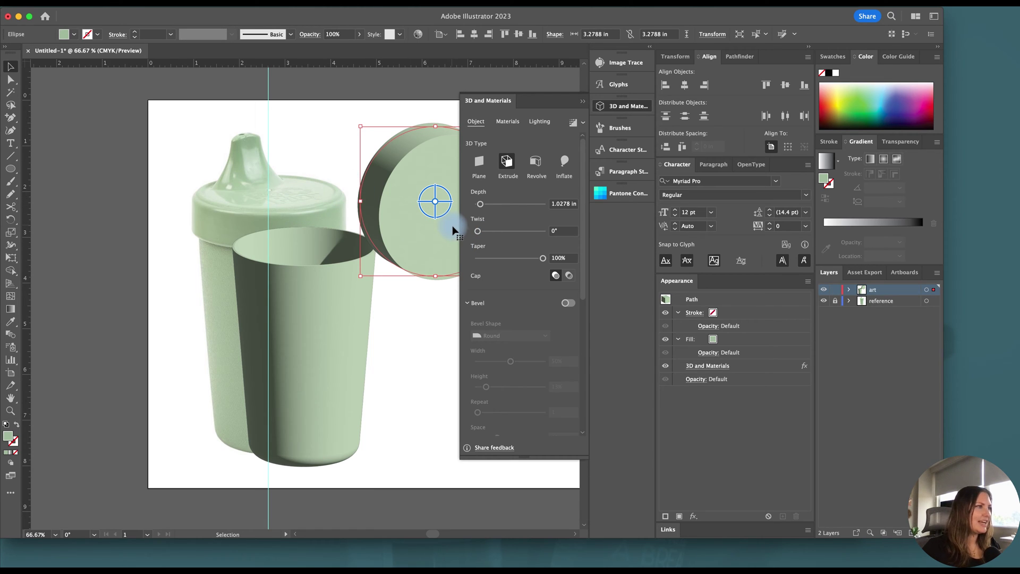
# Add a Round bevel at 26% width and 24% height, and rotate the disc to lie flat
pyautogui.click(565, 303)
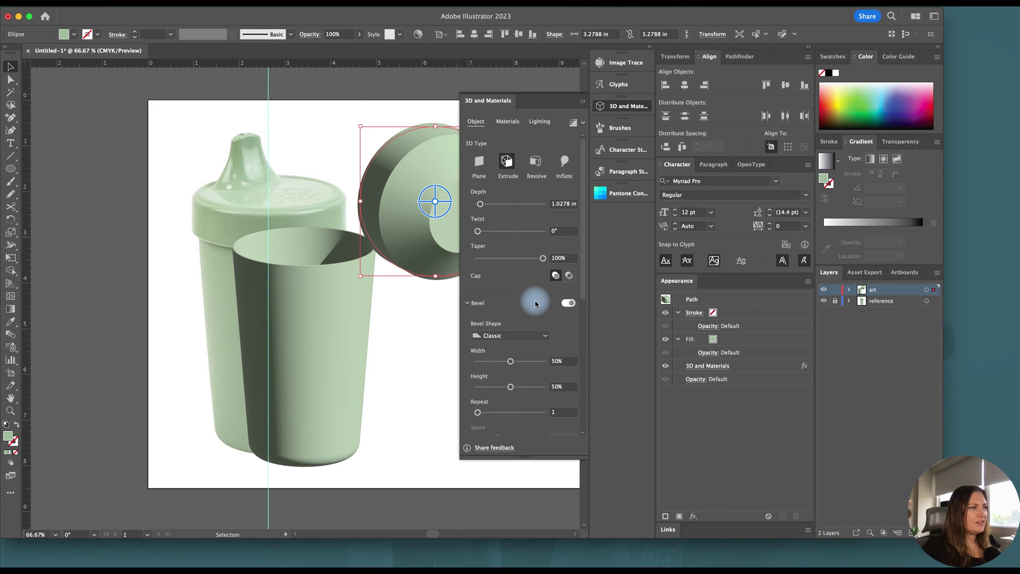
pyautogui.click(530, 338)
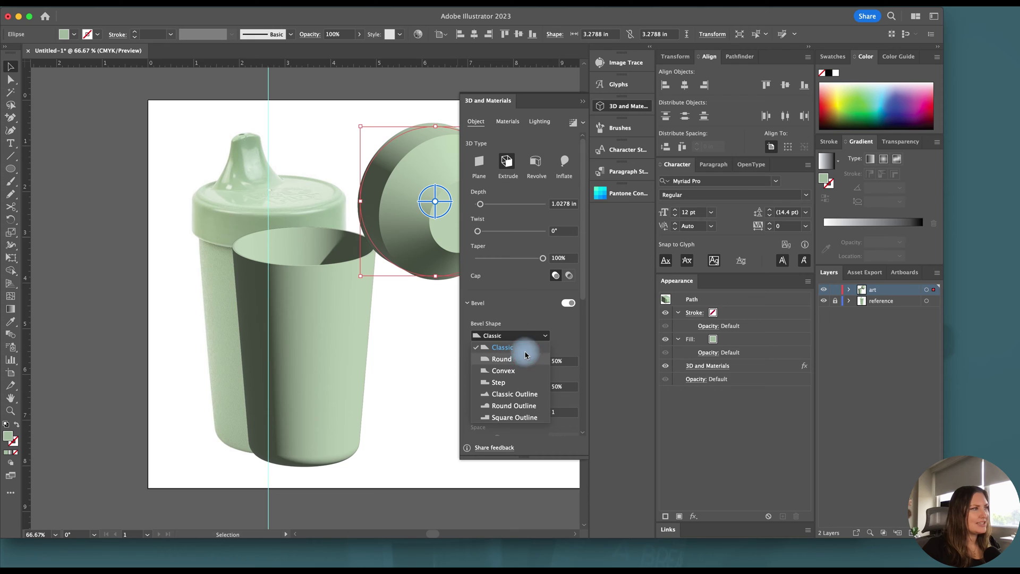
pyautogui.click(524, 358)
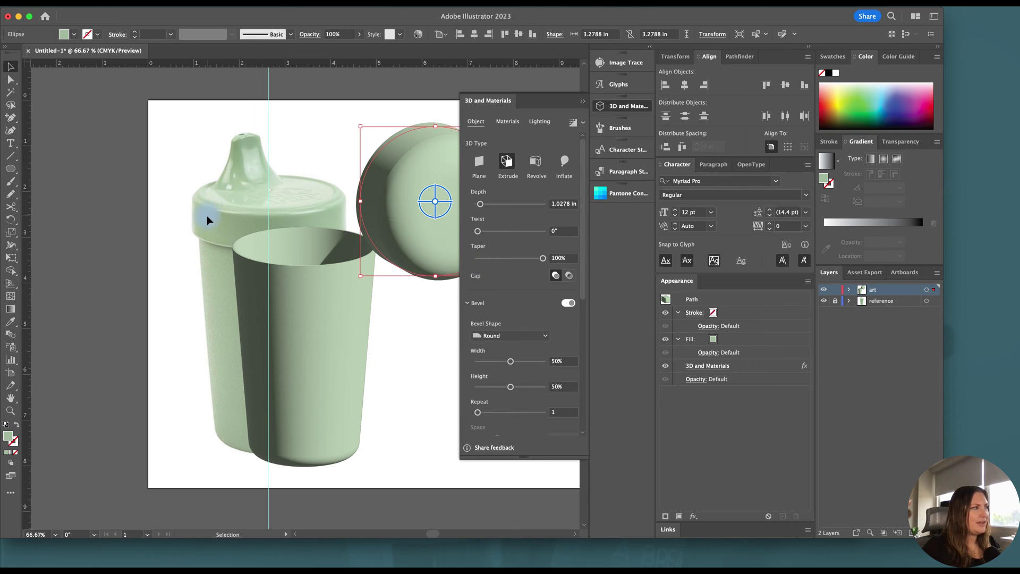
pyautogui.moveTo(510, 386)
pyautogui.mouseDown()
pyautogui.moveTo(486, 388)
pyautogui.moveTo(496, 386)
pyautogui.mouseUp()
pyautogui.moveTo(584, 303); pyautogui.dragTo(581, 410)
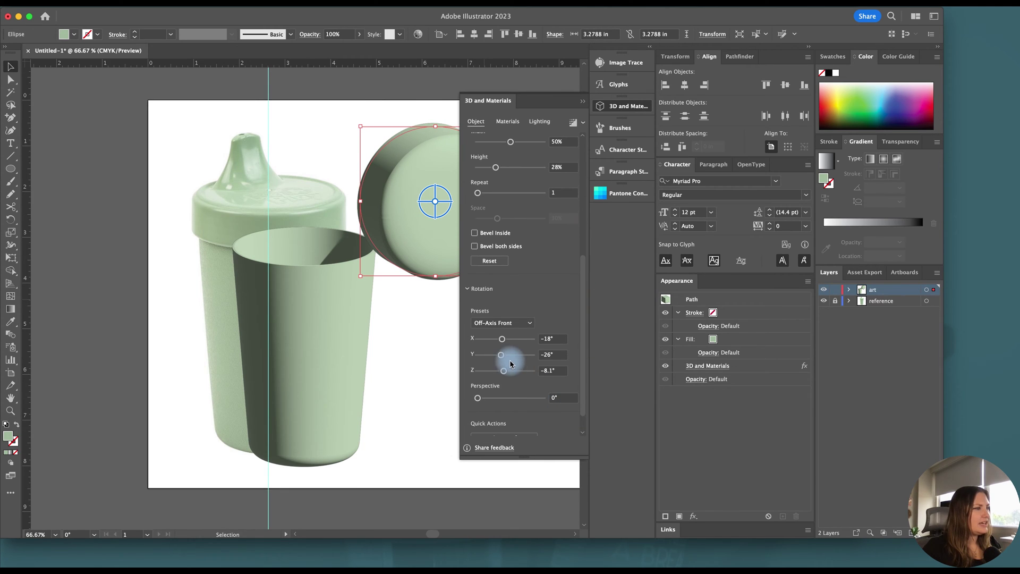
pyautogui.moveTo(510, 357)
pyautogui.mouseDown()
pyautogui.moveTo(505, 337)
pyautogui.moveTo(520, 340)
pyautogui.moveTo(505, 358)
pyautogui.moveTo(526, 354)
pyautogui.mouseUp()
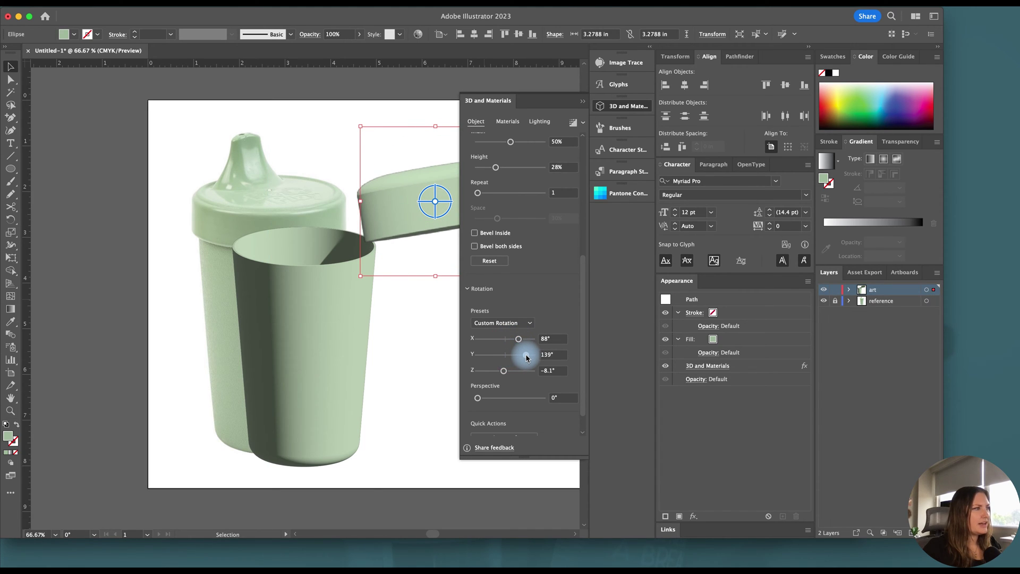
pyautogui.moveTo(583, 335); pyautogui.dragTo(583, 233)
pyautogui.moveTo(511, 329); pyautogui.dragTo(495, 359)
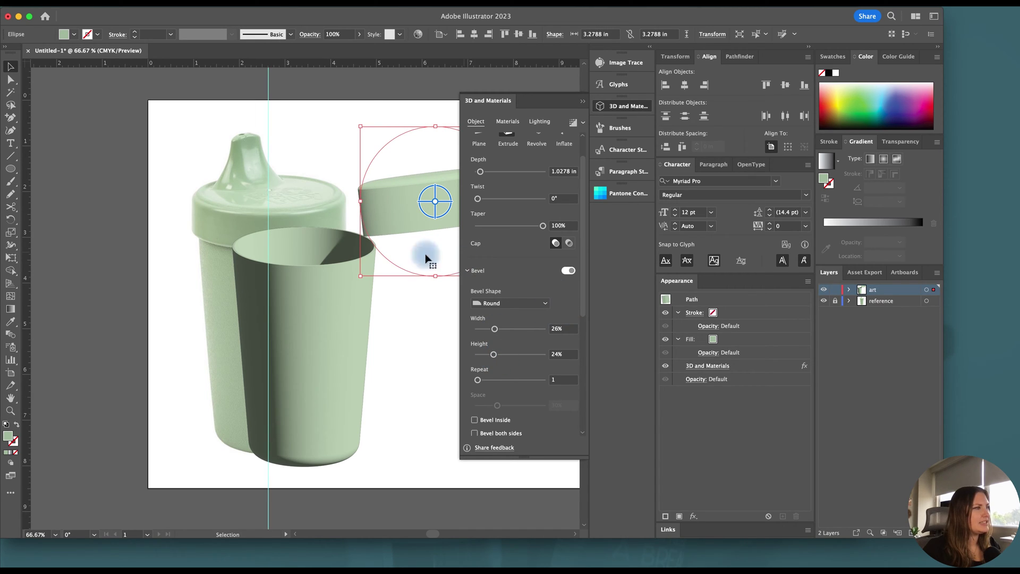
pyautogui.scroll(1, 585, 211)
pyautogui.scroll(1, 584, 212)
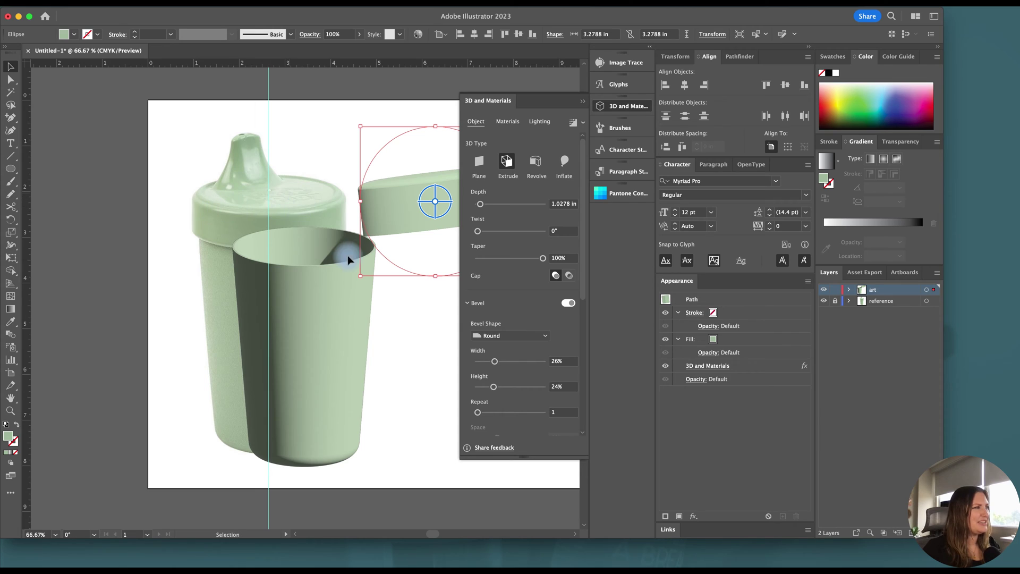
pyautogui.click(420, 345)
pyautogui.scroll(2, 421, 334)
pyautogui.hscroll(1, 421, 334)
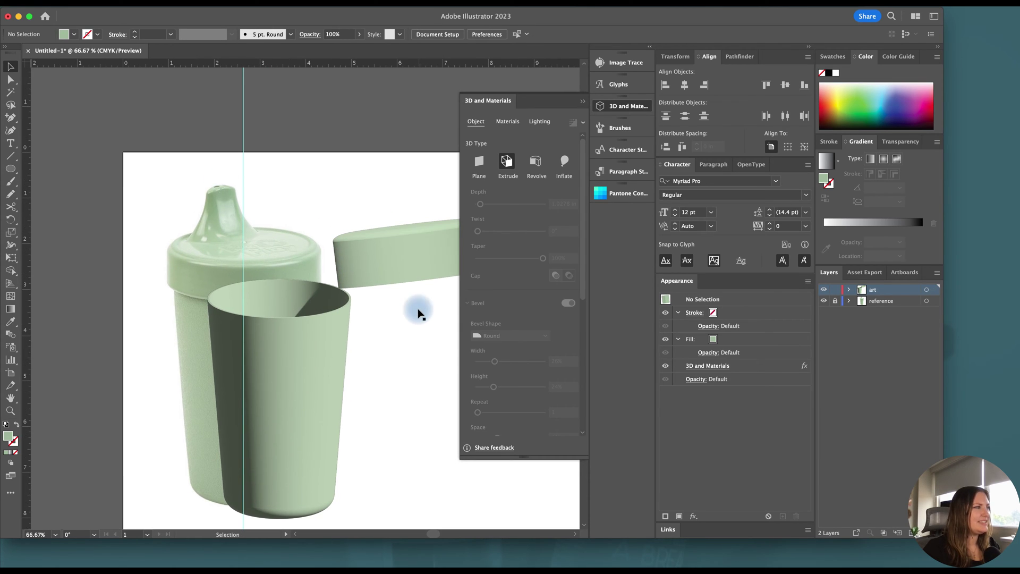
pyautogui.click(412, 269)
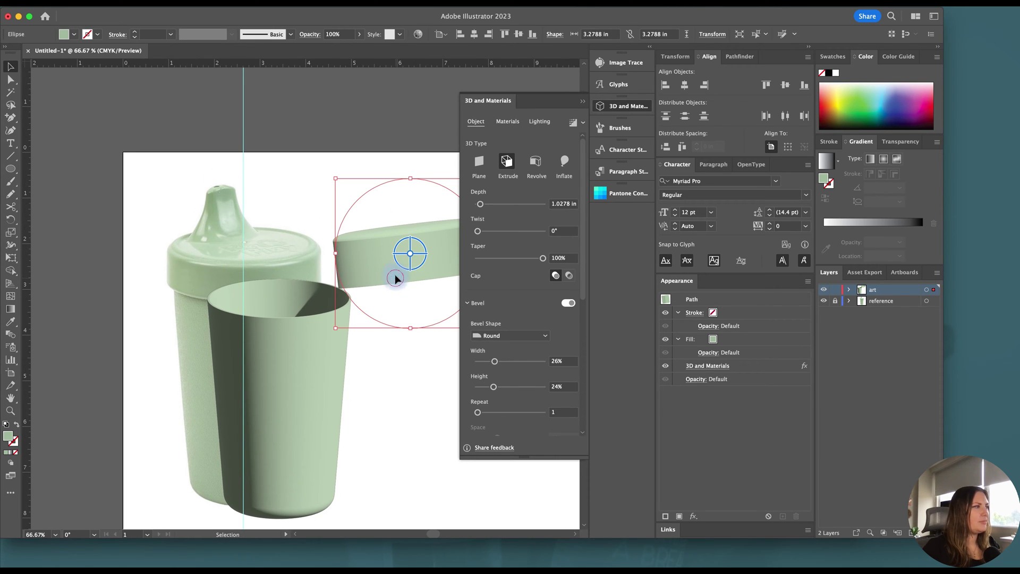
# Duplicate the lid straight upward and hide the copy's 3D effect
pyautogui.moveTo(399, 278); pyautogui.dragTo(375, 139)
pyautogui.scroll(4, 382, 155)
pyautogui.hscroll(2, 382, 155)
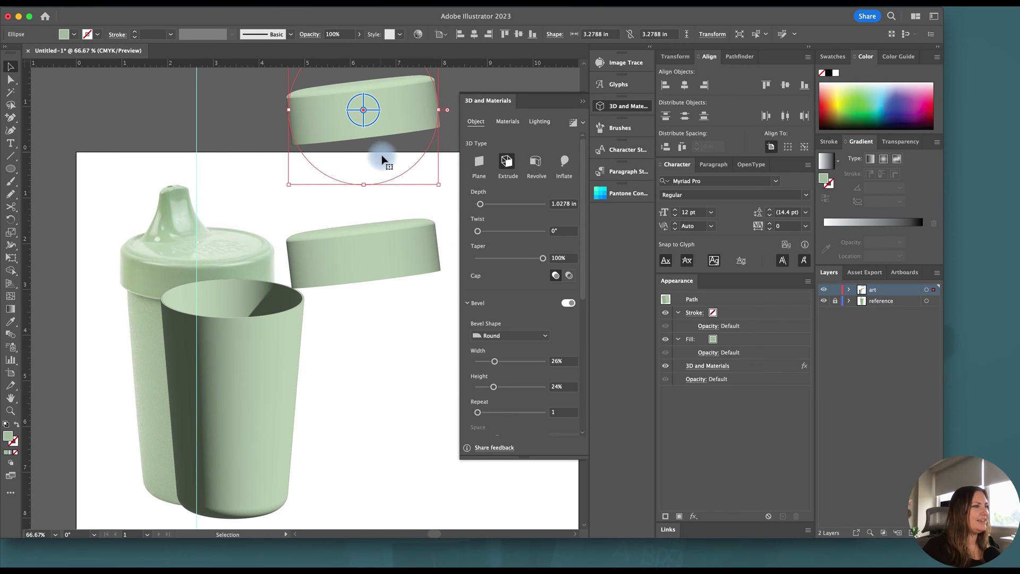
pyautogui.click(666, 367)
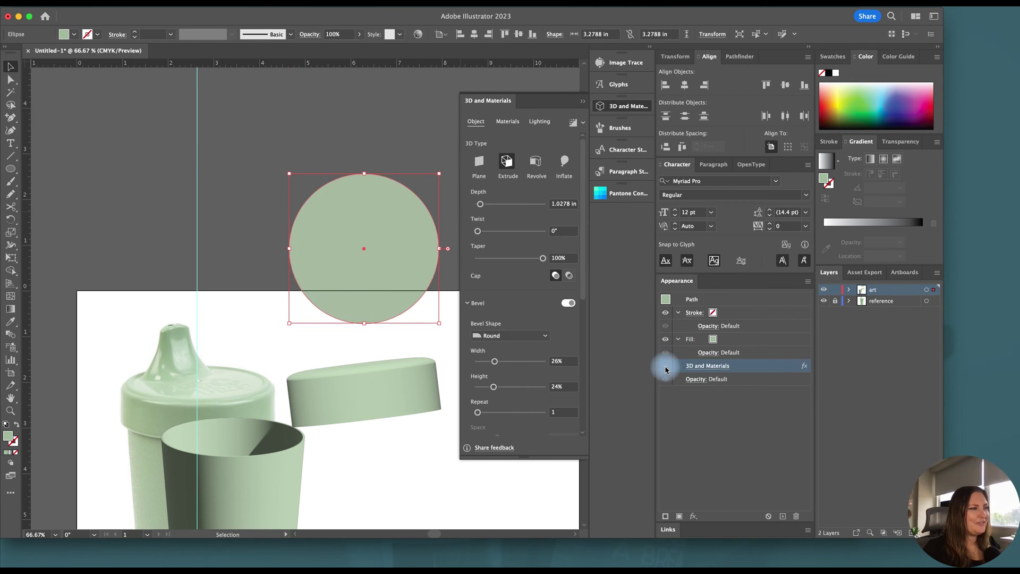
# Cut a slightly smaller inner circle from the copy with Minus Front to form a ring
pyautogui.click(408, 248)
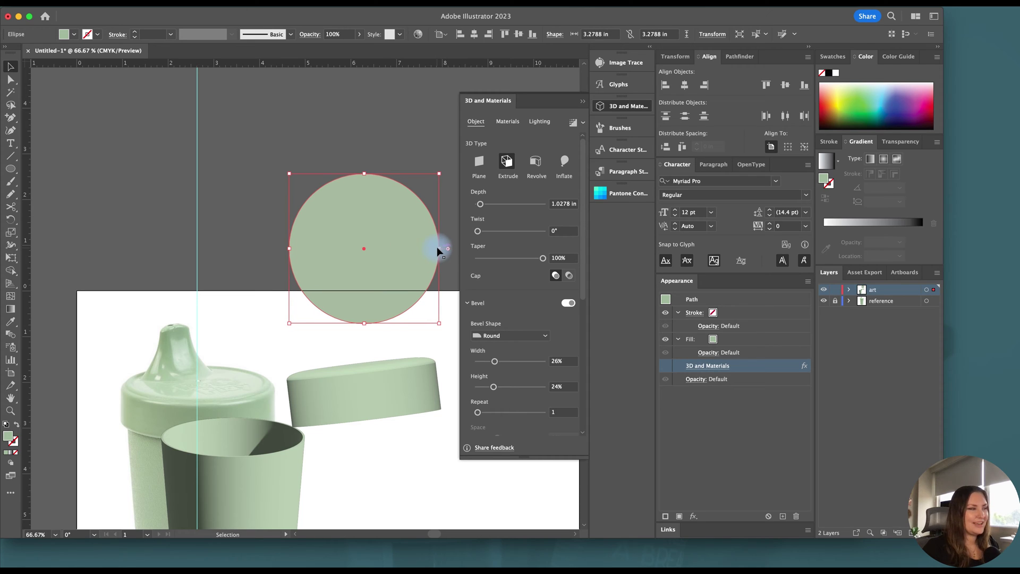
pyautogui.moveTo(437, 248)
pyautogui.mouseDown()
pyautogui.moveTo(445, 246)
pyautogui.moveTo(414, 254)
pyautogui.moveTo(437, 250)
pyautogui.mouseUp()
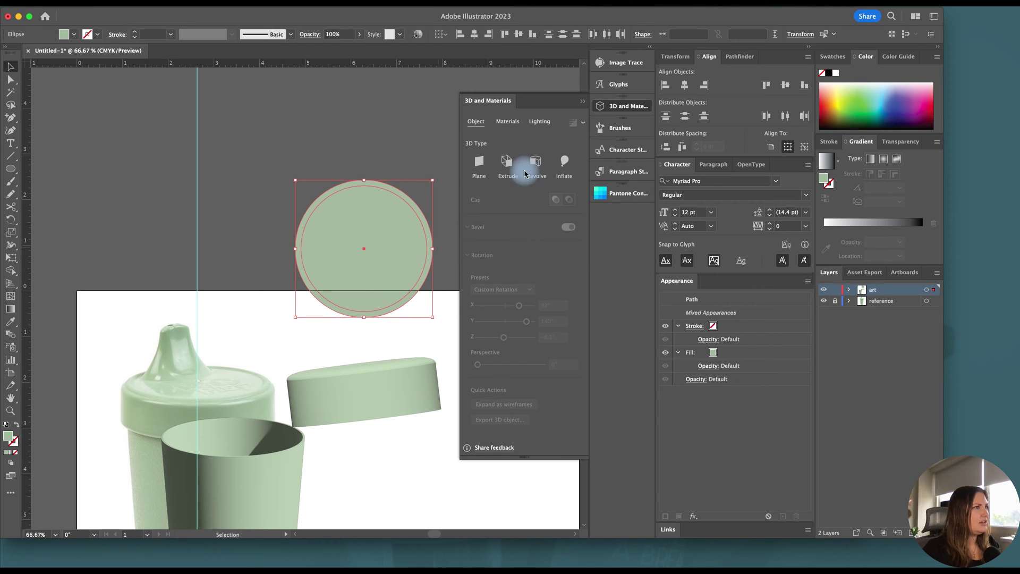
pyautogui.click(738, 56)
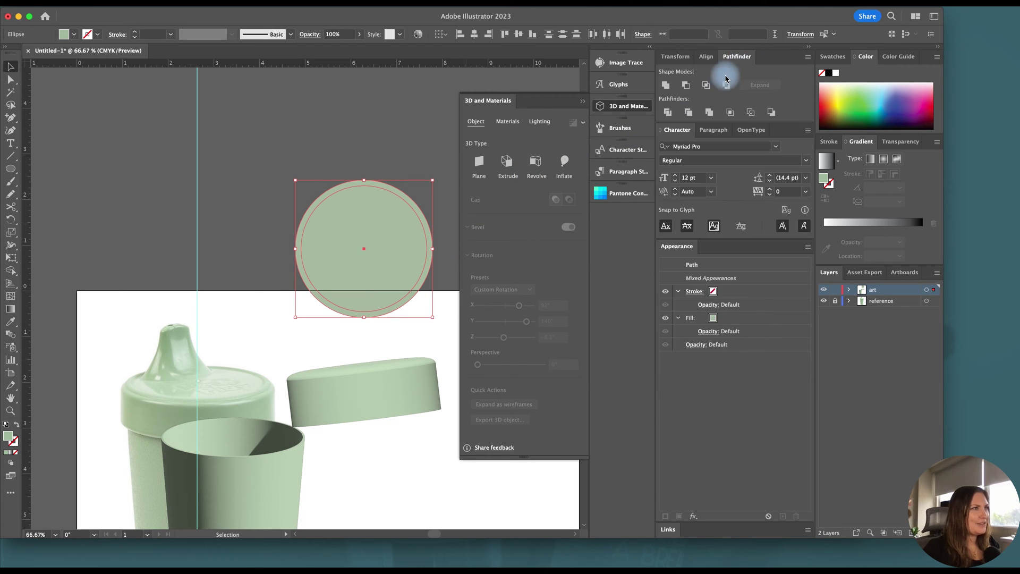
pyautogui.click(686, 86)
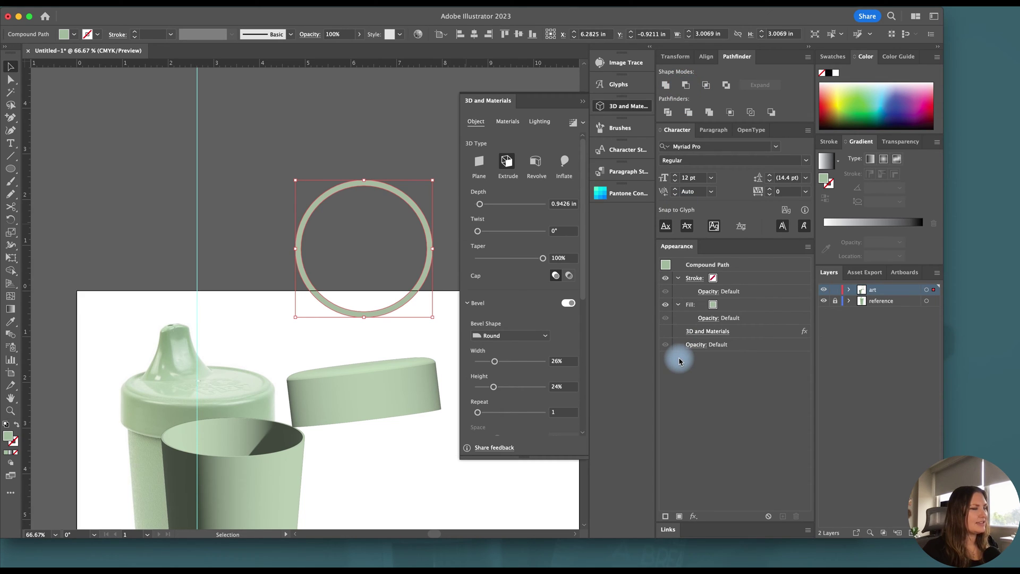
pyautogui.click(668, 334)
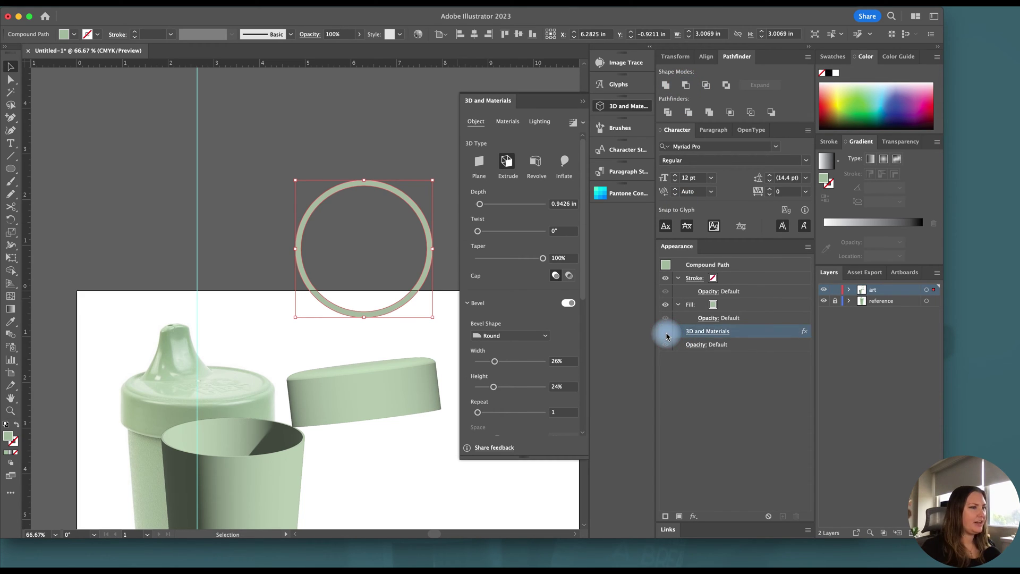
# Show the ring's 3D effect again and set its extrusion depth to 0.05 in
pyautogui.click(666, 334)
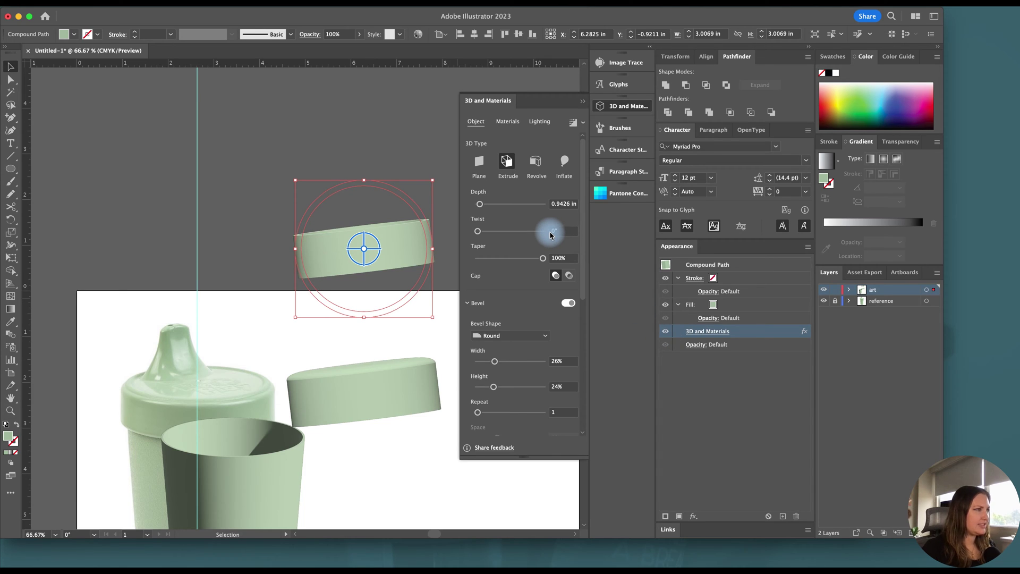
pyautogui.click(565, 205)
pyautogui.click(569, 205)
pyautogui.write('0.02')
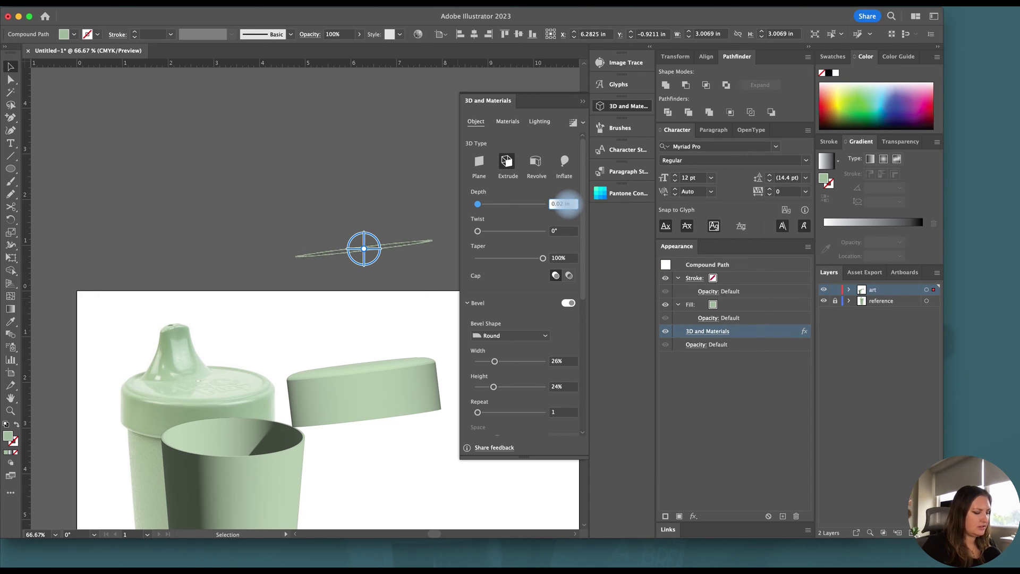
pyautogui.write('0.05')
pyautogui.press('Return')
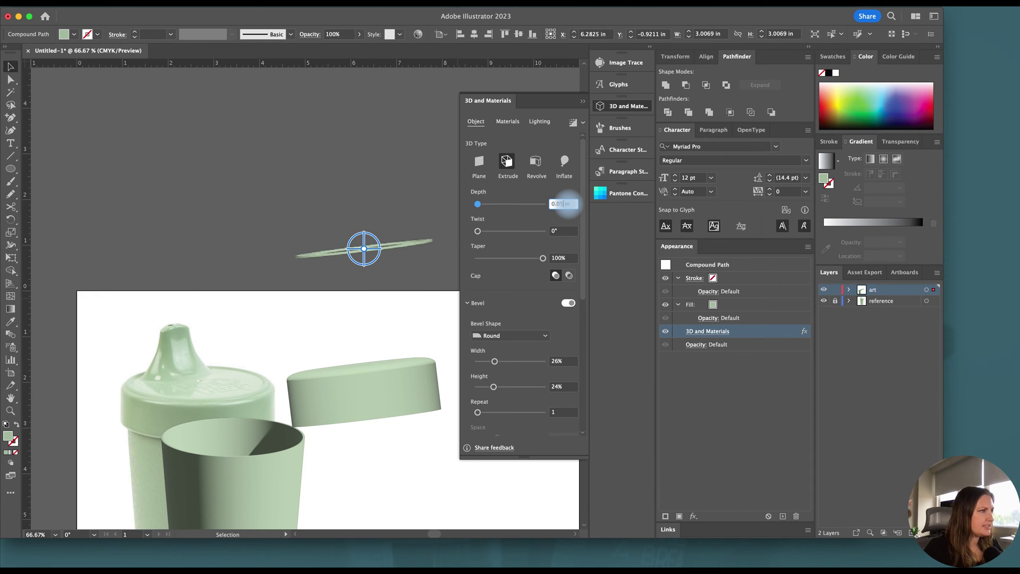
# Tilt the ring around the X axis, widen its bevel and raise bevel height to 86%
pyautogui.scroll(-2, 579, 221)
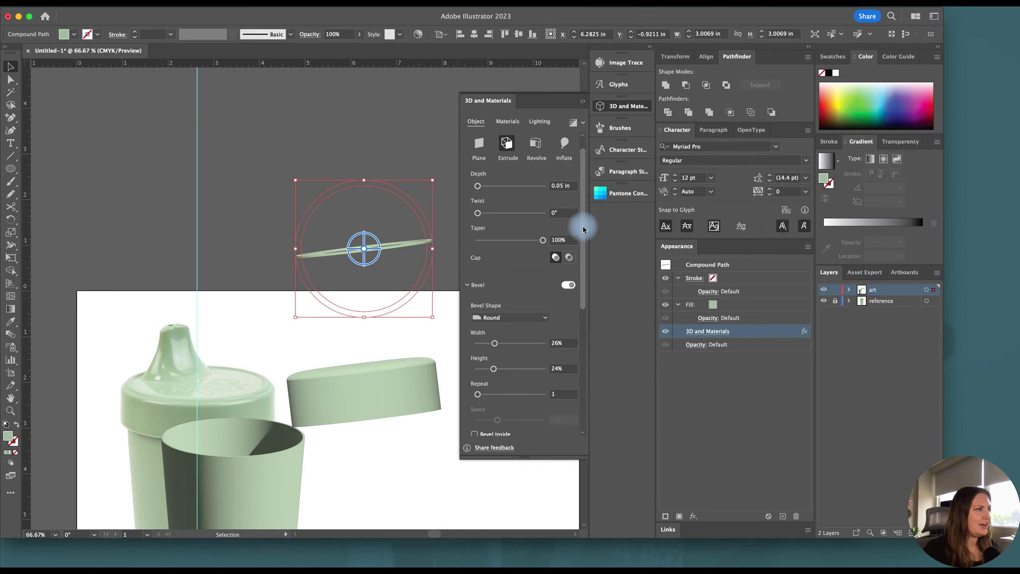
pyautogui.scroll(-1, 583, 228)
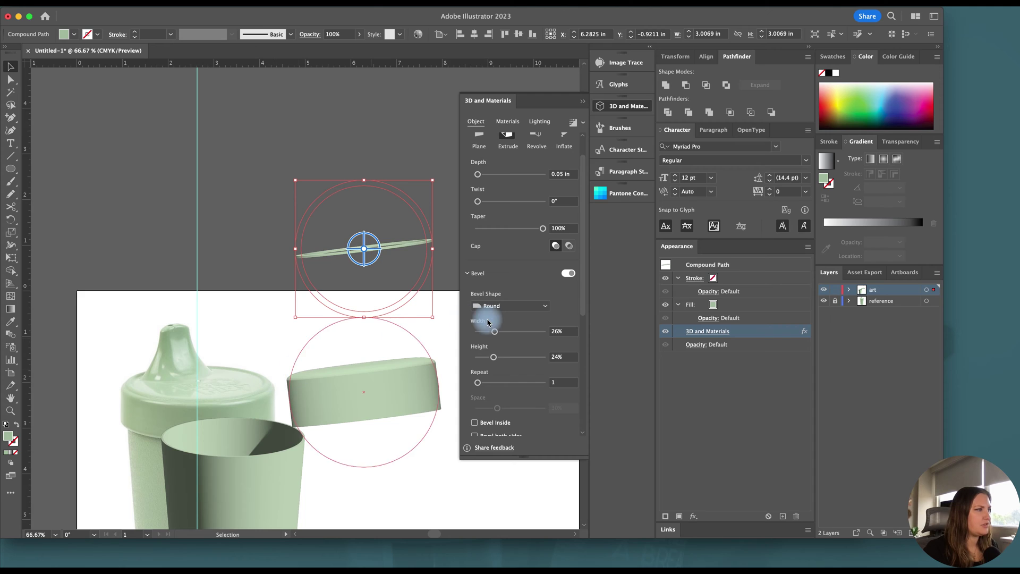
pyautogui.moveTo(583, 292); pyautogui.dragTo(583, 375)
pyautogui.moveTo(520, 362); pyautogui.dragTo(520, 363)
pyautogui.moveTo(495, 166); pyautogui.dragTo(526, 169)
pyautogui.click(533, 191)
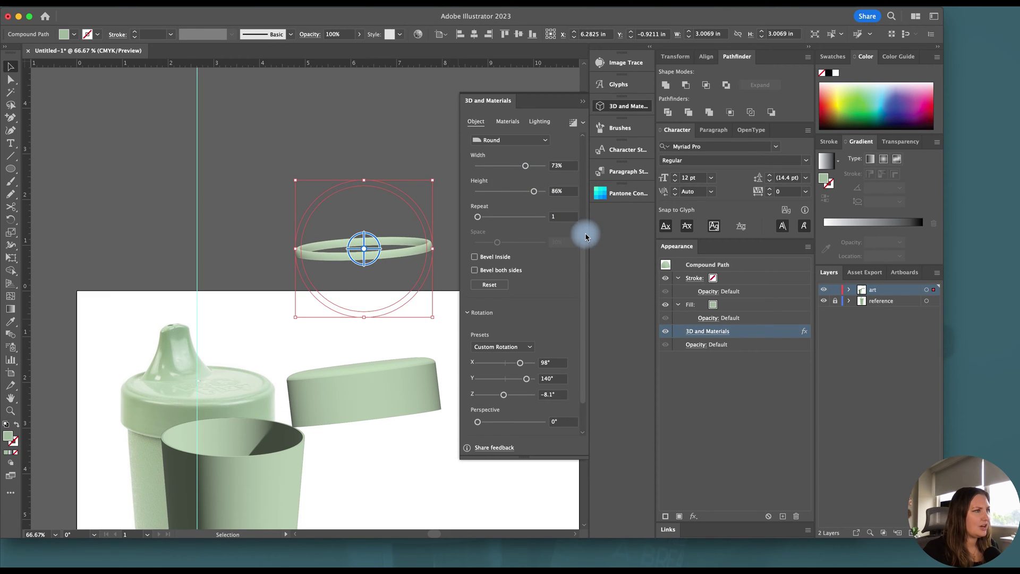
# Reduce the ring's extrusion depth to 0.03 in and deselect the finished ring
pyautogui.scroll(5, 579, 228)
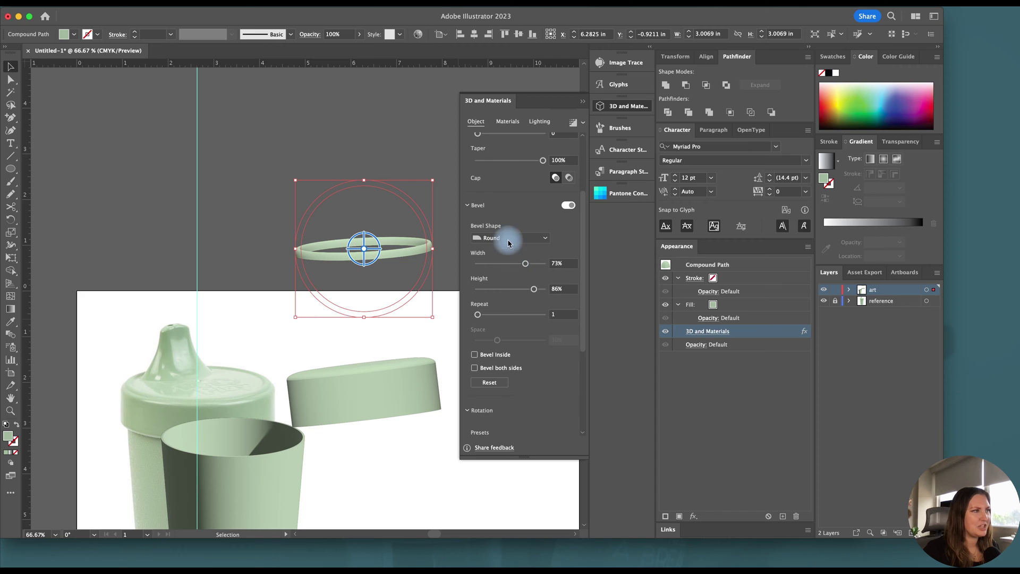
pyautogui.scroll(2, 581, 276)
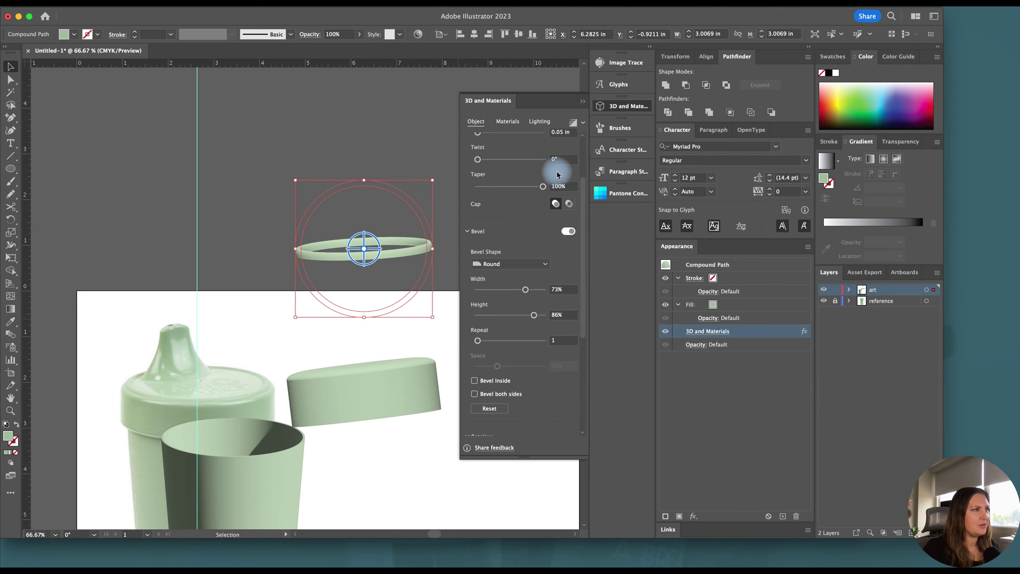
pyautogui.click(565, 134)
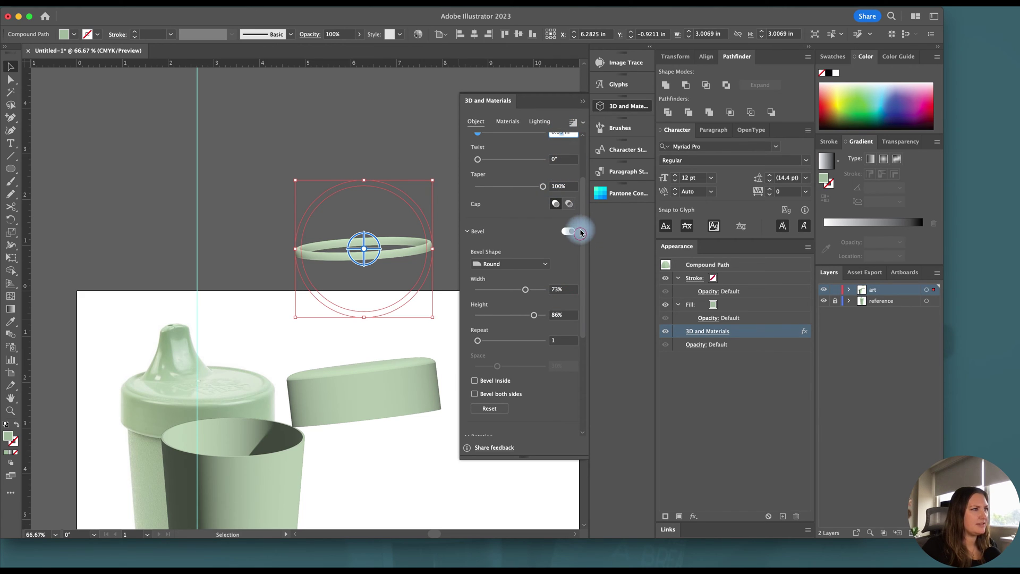
pyautogui.scroll(3, 581, 232)
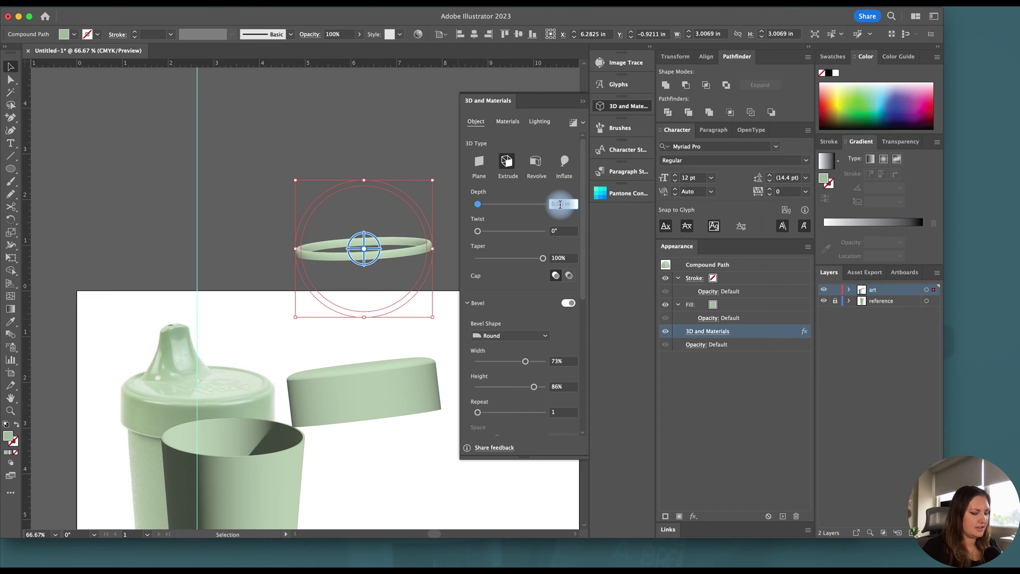
pyautogui.press('Return')
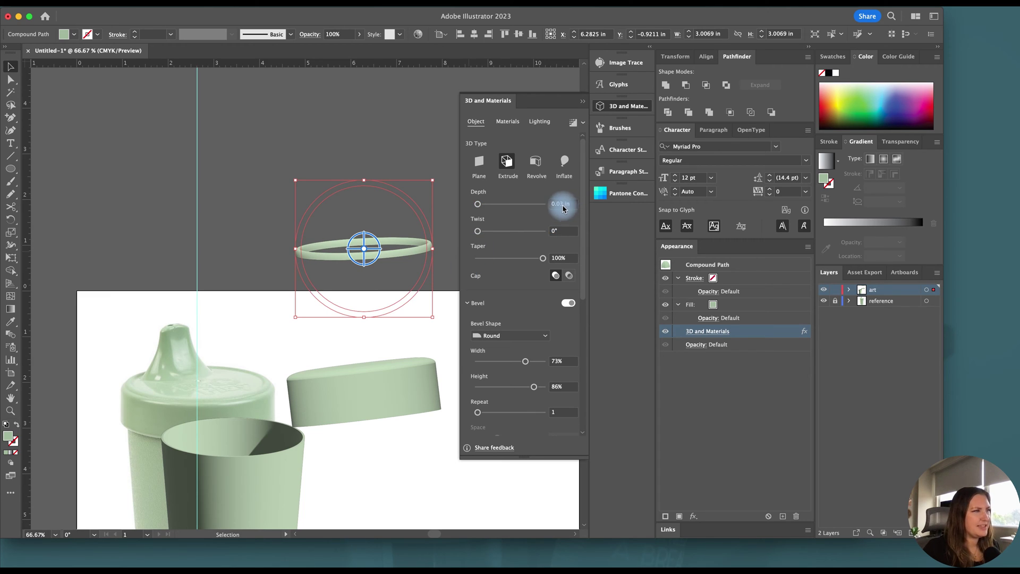
pyautogui.moveTo(585, 213); pyautogui.dragTo(580, 264)
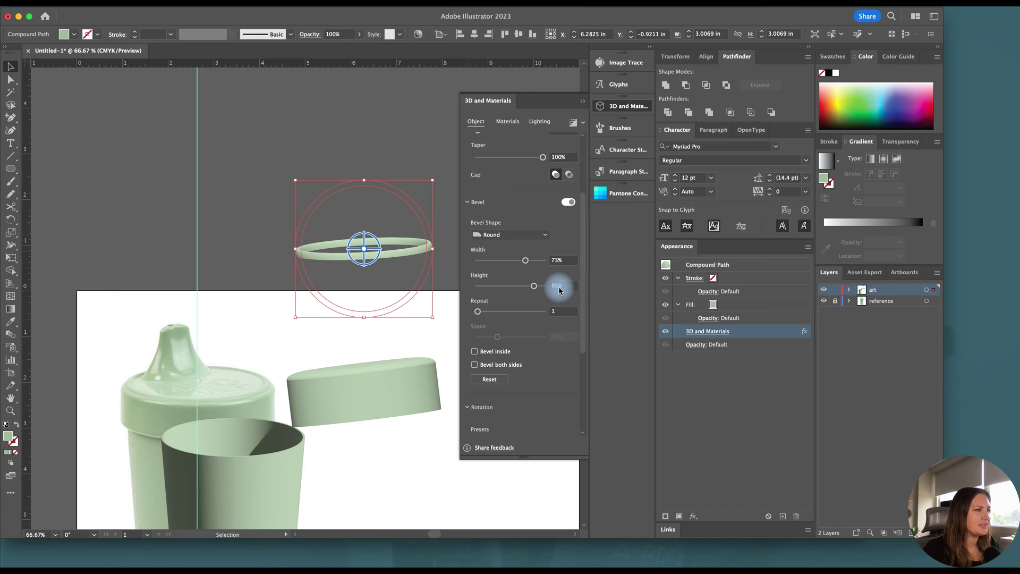
pyautogui.hscroll(-2, 226, 349)
pyautogui.click(226, 349)
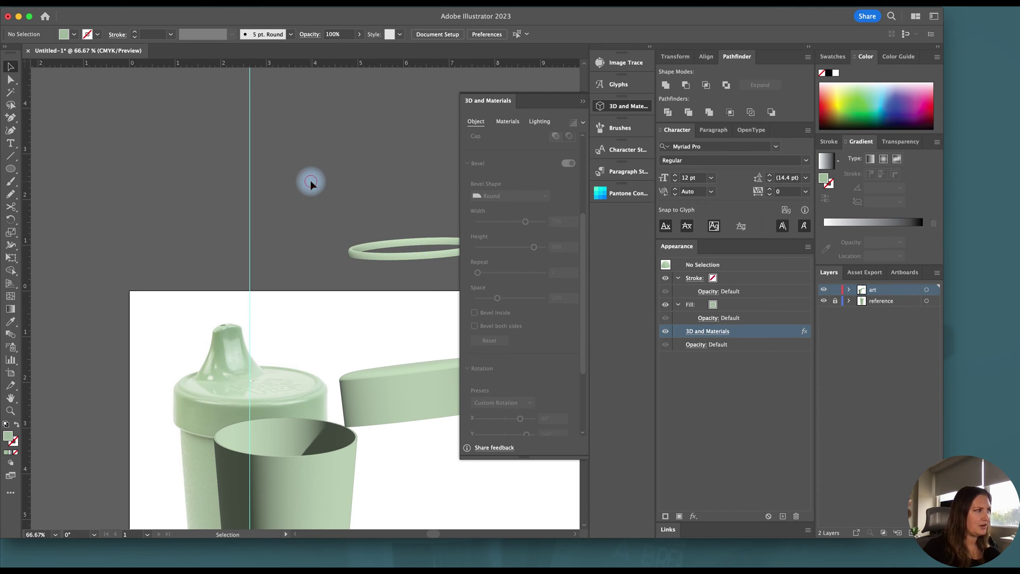
# Draw a small ellipse above the ring with the Ellipse tool
pyautogui.press('l')
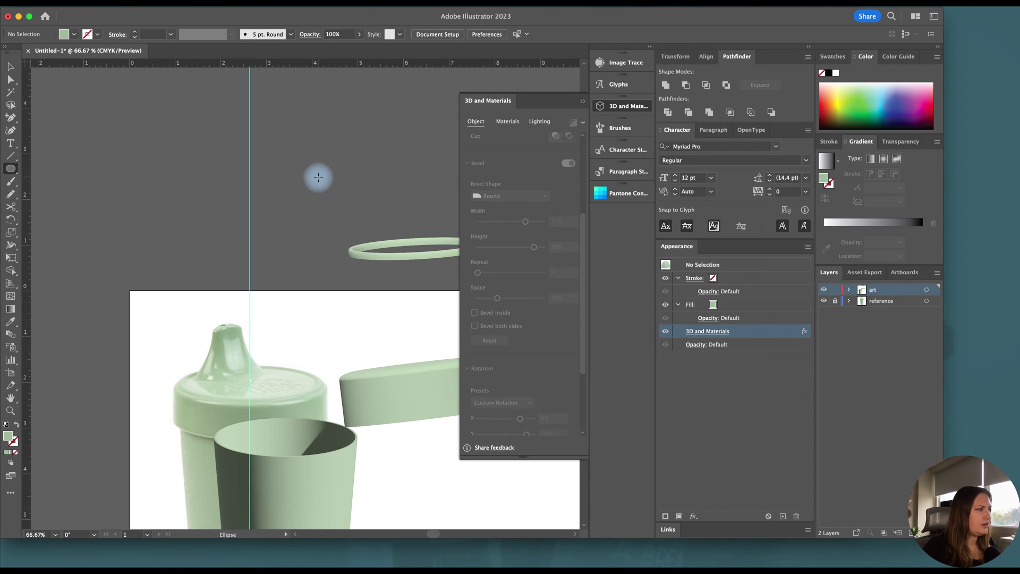
pyautogui.moveTo(318, 177); pyautogui.dragTo(338, 185)
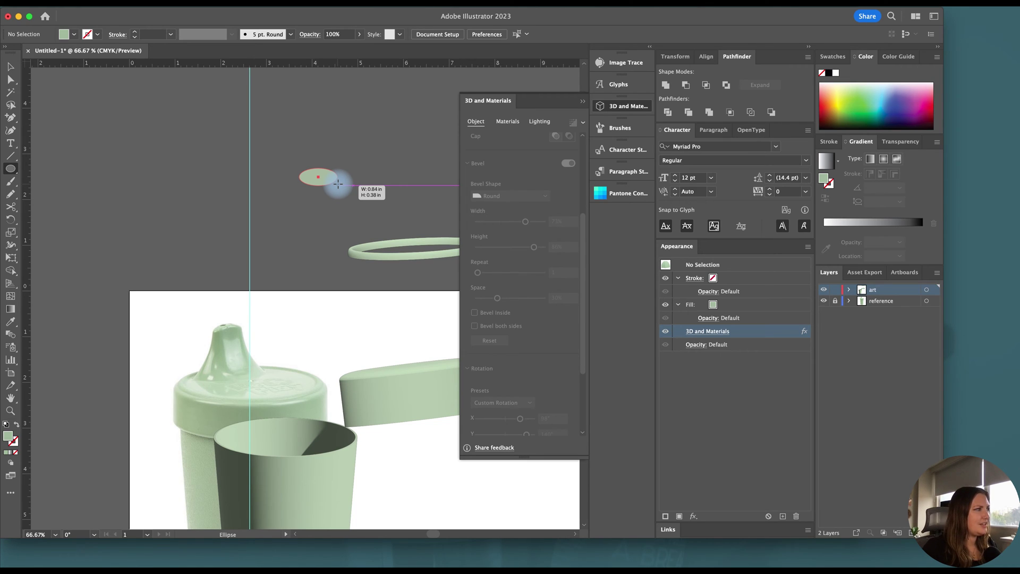
pyautogui.moveTo(338, 184); pyautogui.dragTo(338, 184)
pyautogui.press('v')
pyautogui.click(232, 326)
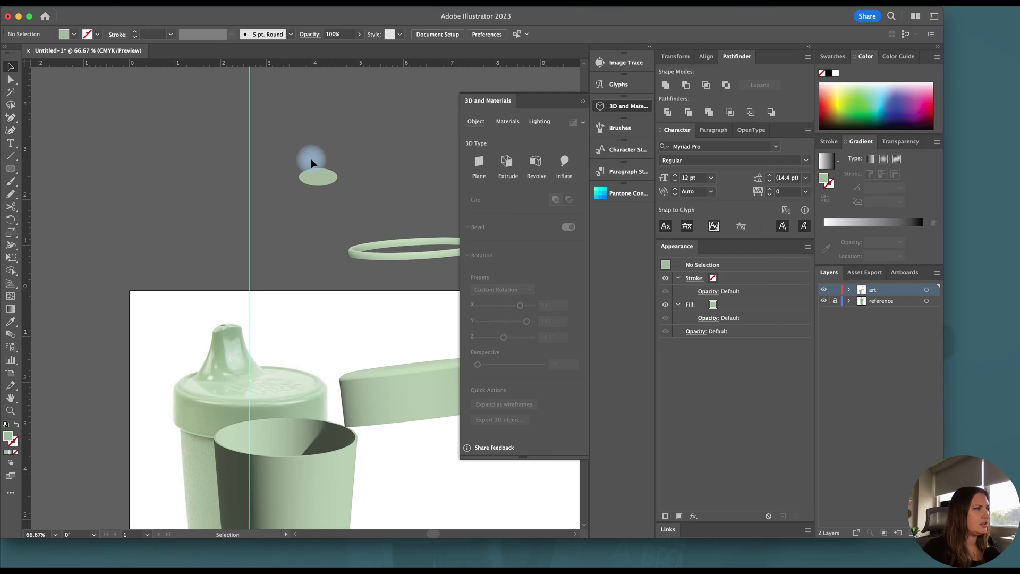
# Draw two small circles inside it, group them, and centre them horizontally on the ellipse
pyautogui.press('l')
pyautogui.scroll(2, 312, 161)
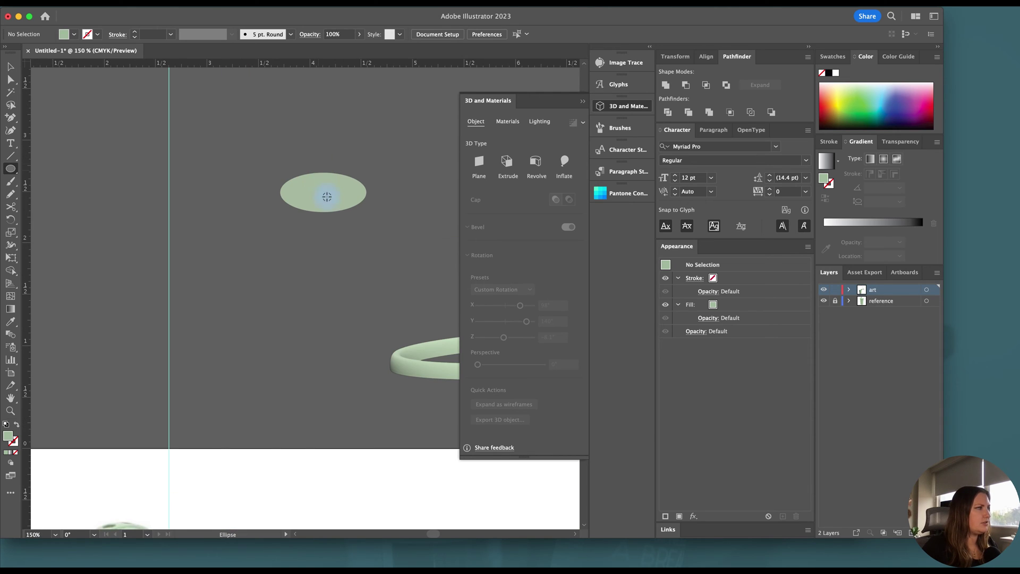
pyautogui.moveTo(311, 191); pyautogui.dragTo(333, 193)
pyautogui.press('v')
pyautogui.keyDown('shift'); pyautogui.click(310, 193); pyautogui.keyUp('shift')
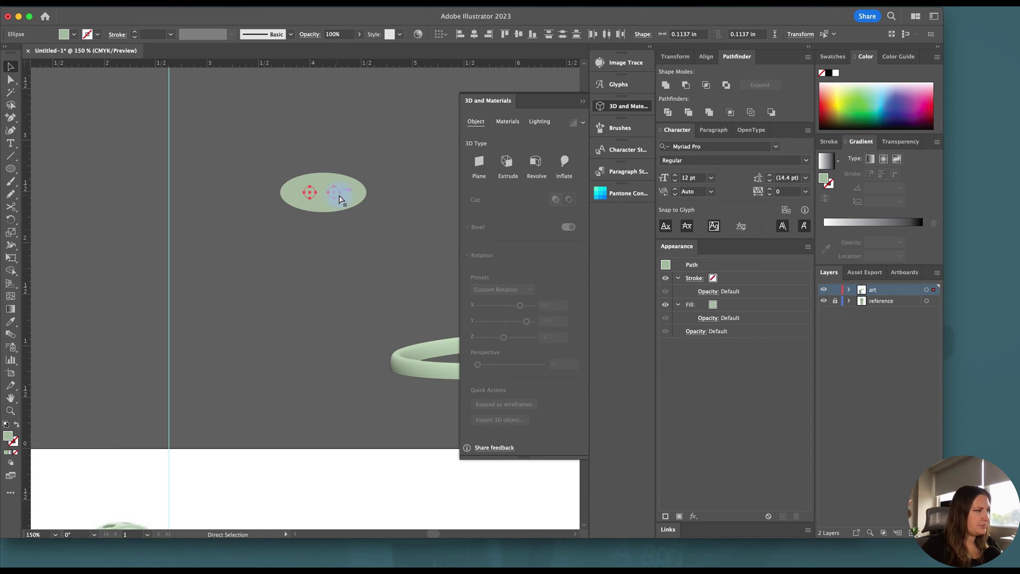
pyautogui.press('super+g')
pyautogui.keyDown('shift'); pyautogui.click(364, 202); pyautogui.keyUp('shift')
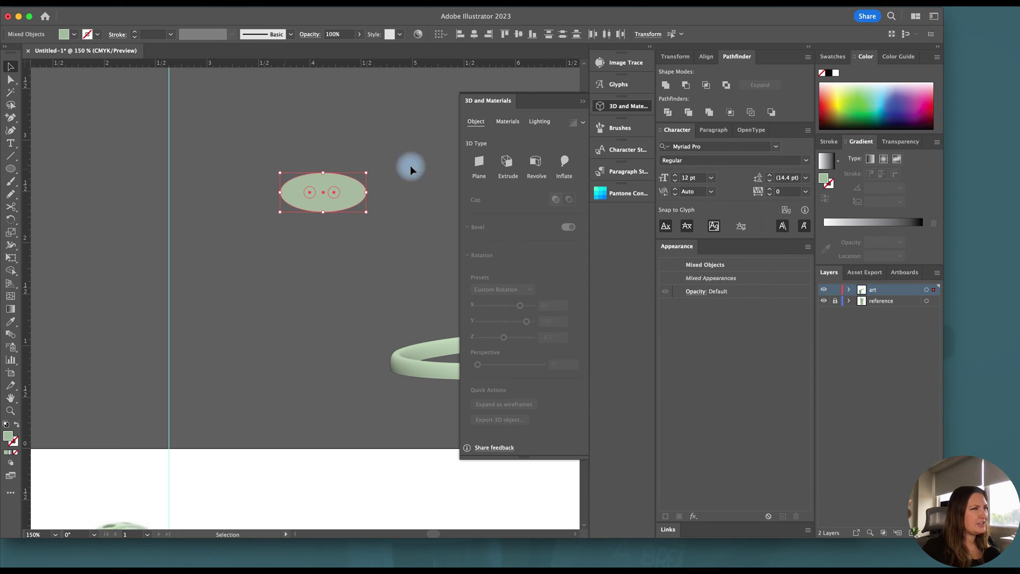
pyautogui.click(707, 57)
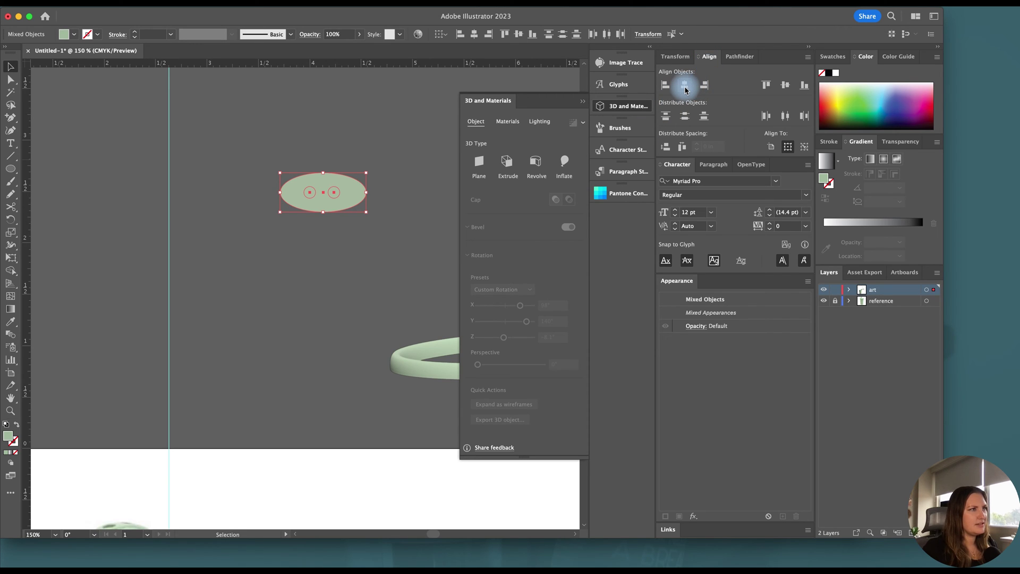
pyautogui.click(686, 86)
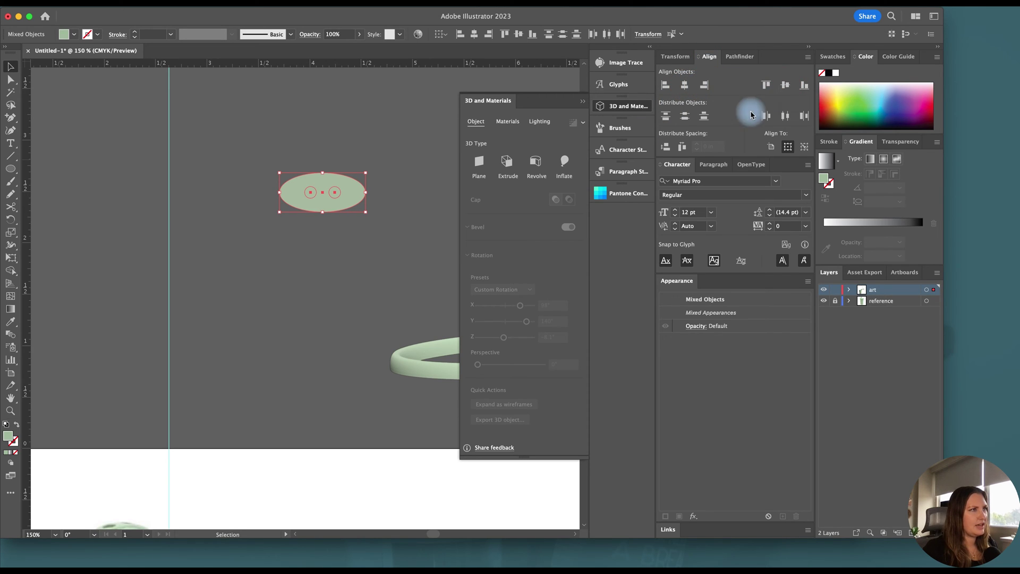
pyautogui.scroll(1, 326, 244)
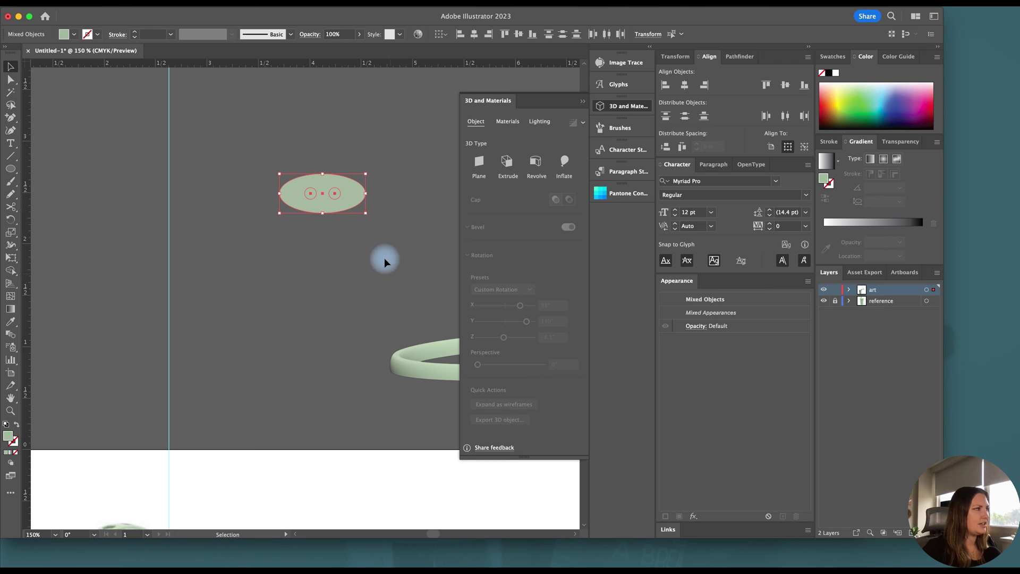
# Cut the two circles out of the ellipse with Minus Front and extrude the holed shape in 3D
pyautogui.click(737, 56)
pyautogui.click(685, 86)
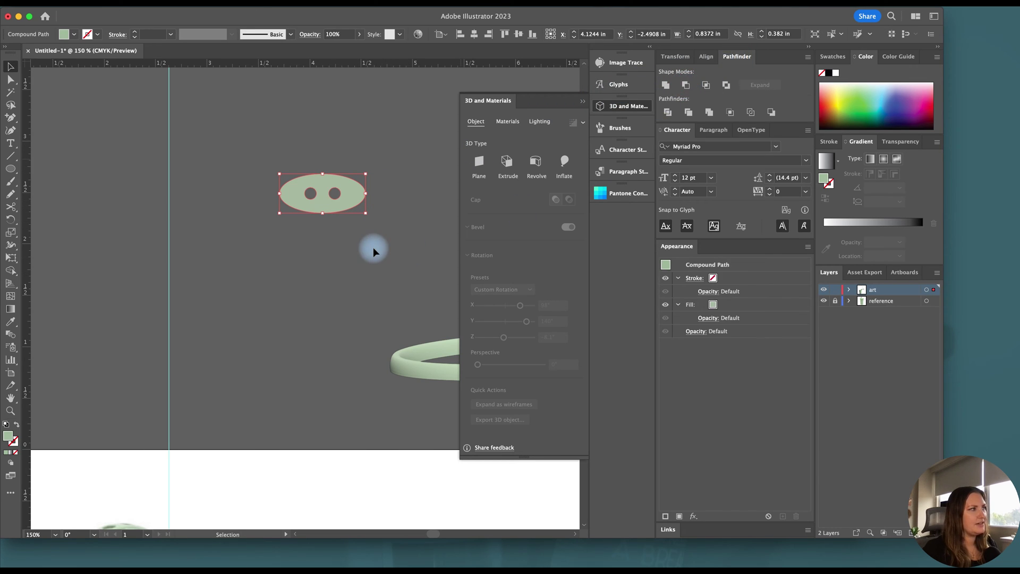
pyautogui.click(362, 241)
pyautogui.click(328, 207)
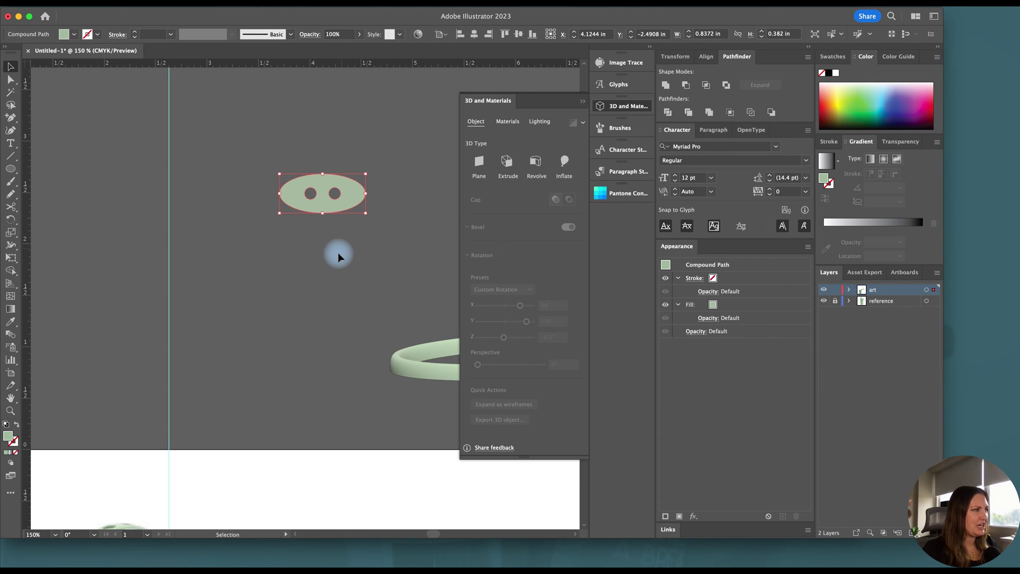
pyautogui.click(507, 162)
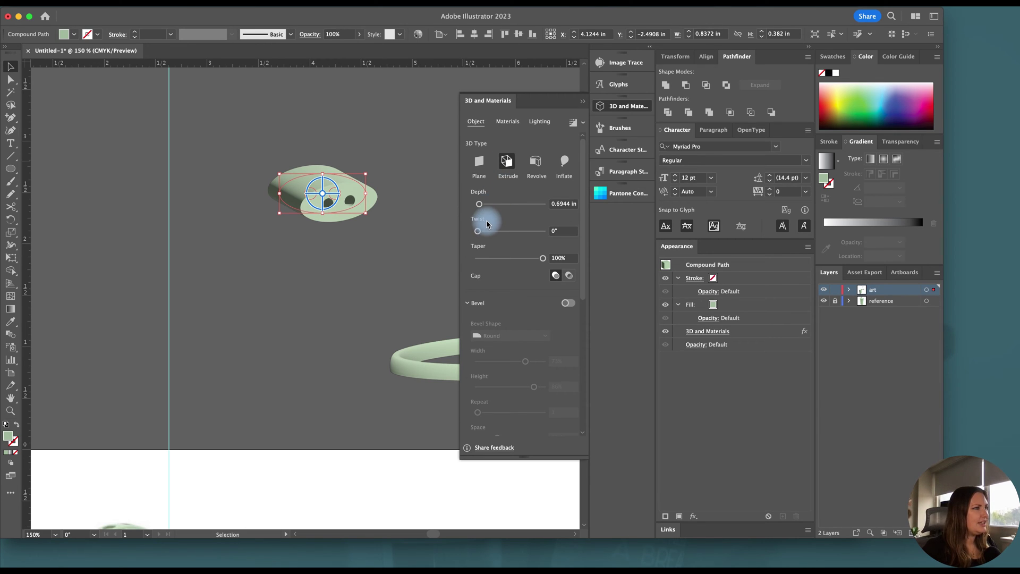
pyautogui.scroll(-5, 582, 319)
pyautogui.moveTo(501, 407)
pyautogui.mouseDown()
pyautogui.moveTo(510, 410)
pyautogui.moveTo(504, 394)
pyautogui.moveTo(517, 393)
pyautogui.moveTo(501, 410)
pyautogui.moveTo(481, 408)
pyautogui.mouseUp()
# Move the 3D block down and left onto the cup artboard
pyautogui.click(323, 222)
pyautogui.moveTo(339, 174); pyautogui.dragTo(337, 455)
pyautogui.press('super+minus')
pyautogui.press('super+minus')
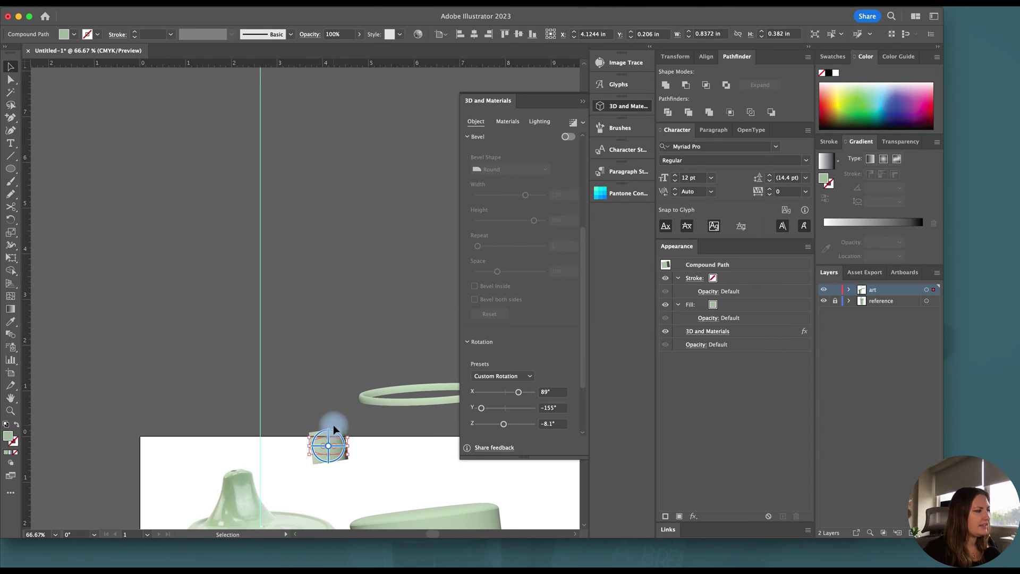
pyautogui.press('super+equal')
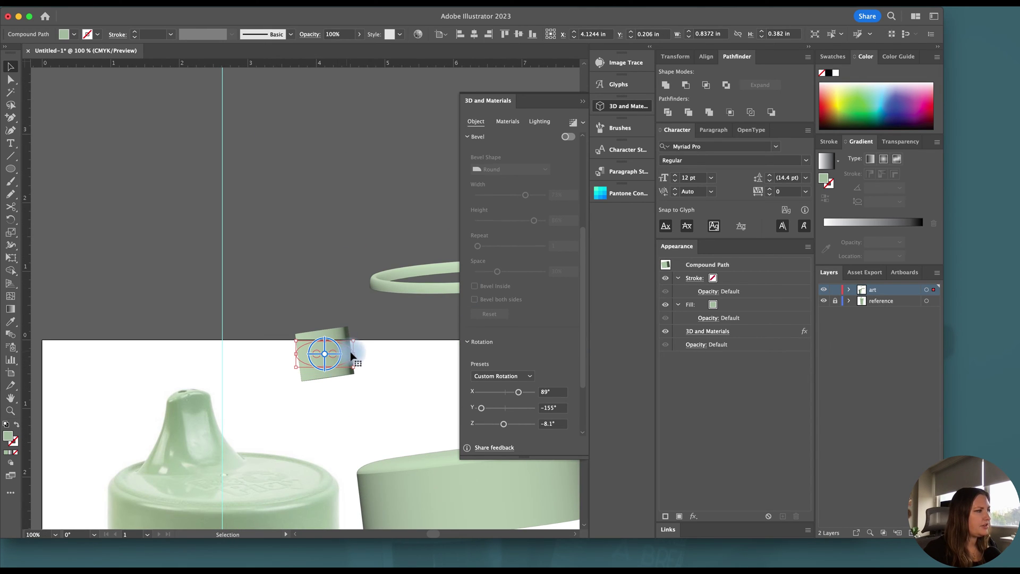
pyautogui.moveTo(341, 372); pyautogui.dragTo(314, 397)
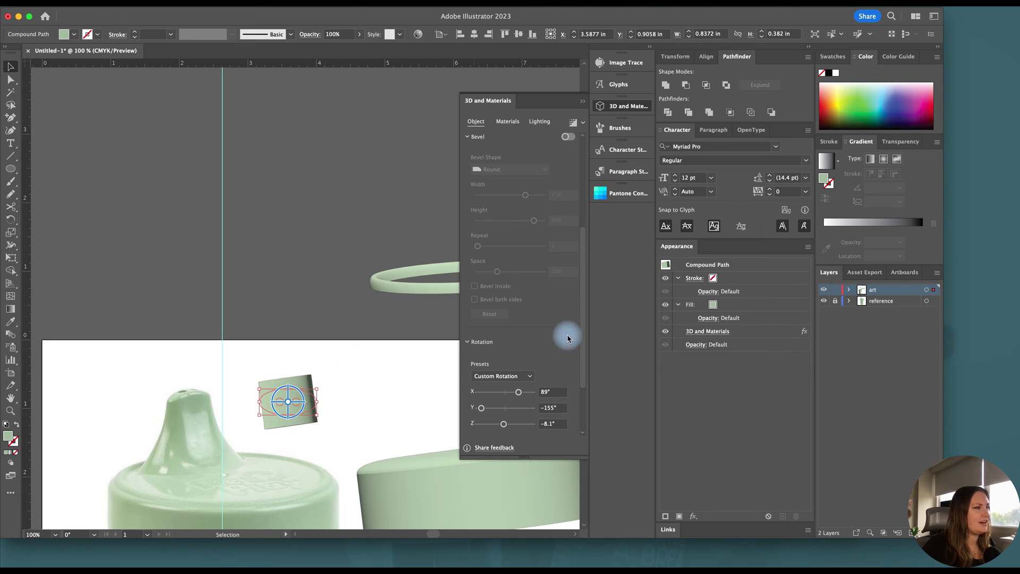
pyautogui.scroll(5, 580, 333)
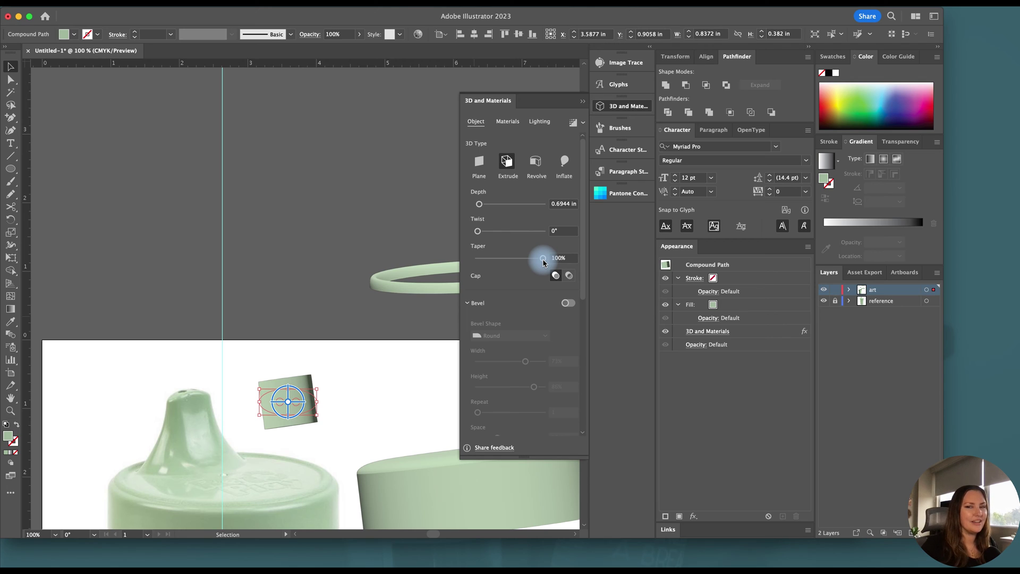
# Rotate the block on X and Y, deepen it to 1.1468 in, taper to 58%, and move it toward the reference spout
pyautogui.moveTo(544, 262); pyautogui.dragTo(586, 399)
pyautogui.moveTo(526, 358); pyautogui.dragTo(492, 357)
pyautogui.moveTo(482, 372); pyautogui.dragTo(508, 372)
pyautogui.moveTo(585, 338); pyautogui.dragTo(583, 221)
pyautogui.moveTo(545, 258); pyautogui.dragTo(526, 259)
pyautogui.moveTo(479, 204); pyautogui.dragTo(480, 205)
pyautogui.moveTo(262, 357); pyautogui.dragTo(312, 391)
pyautogui.moveTo(524, 258); pyautogui.dragTo(515, 261)
pyautogui.moveTo(262, 406); pyautogui.dragTo(393, 382)
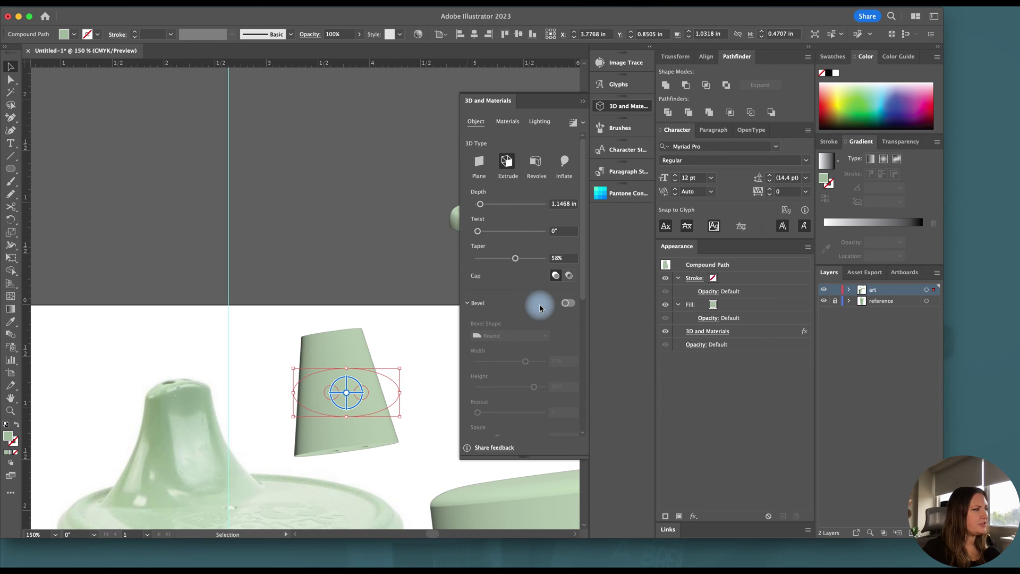
# Give the spout a Round bevel on both ends at 48% height and tilt X rotation to -153°
pyautogui.click(568, 303)
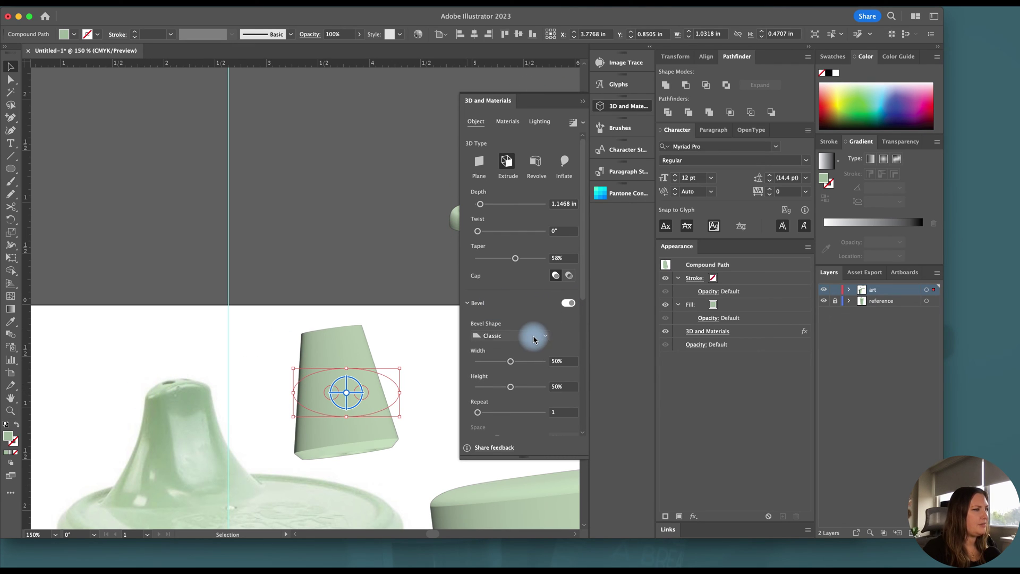
pyautogui.click(546, 336)
pyautogui.click(510, 356)
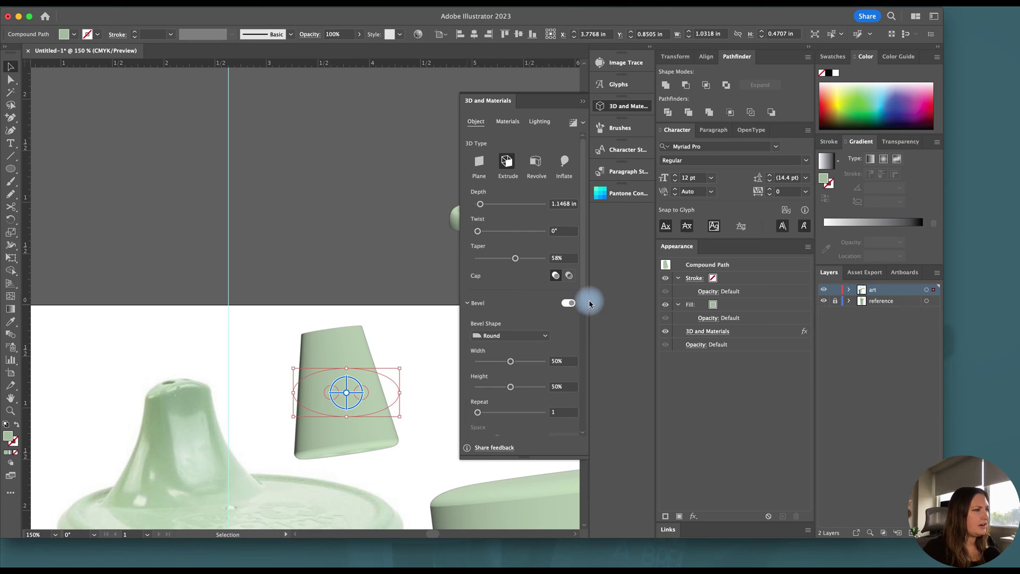
pyautogui.moveTo(588, 298); pyautogui.dragTo(582, 366)
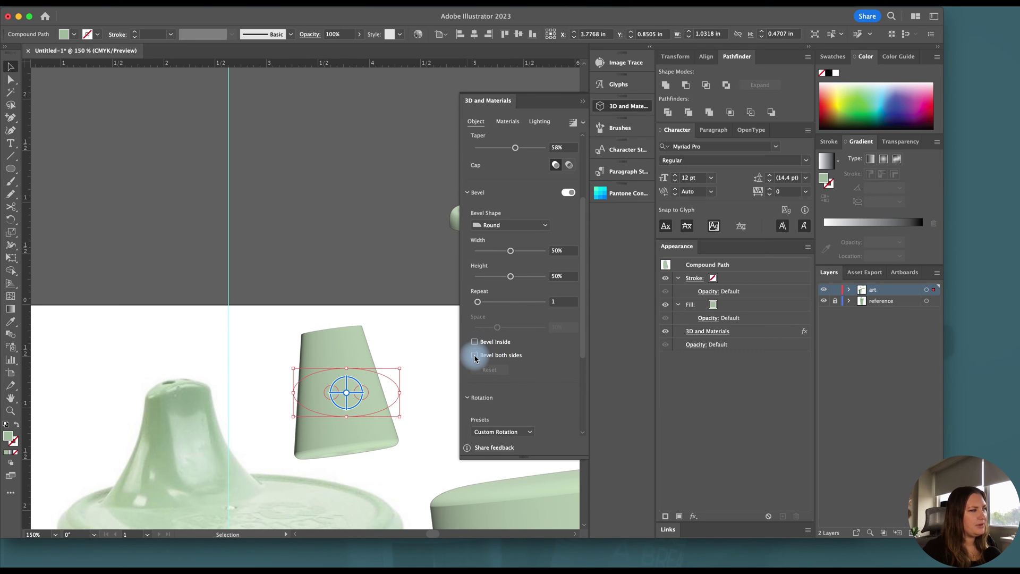
pyautogui.click(475, 355)
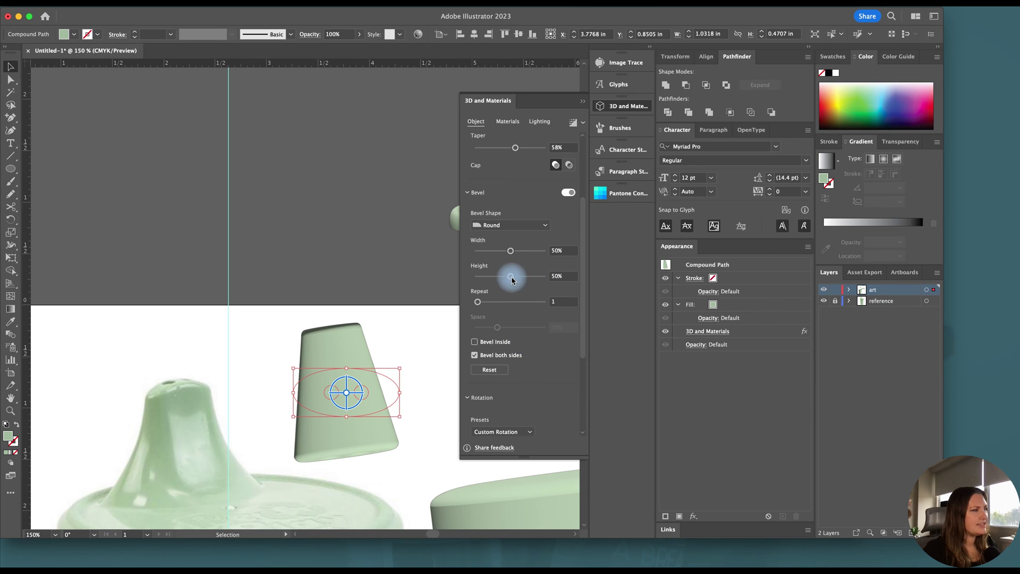
pyautogui.moveTo(510, 277); pyautogui.dragTo(509, 276)
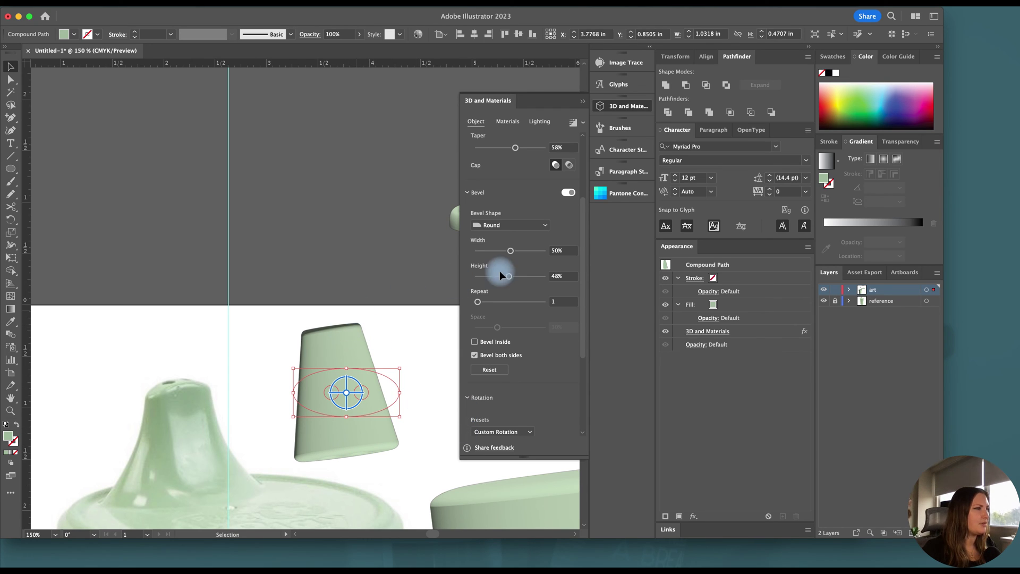
pyautogui.moveTo(583, 321); pyautogui.dragTo(578, 371)
pyautogui.moveTo(503, 360); pyautogui.dragTo(484, 360)
# Narrow the spout cone's taper to 44%, set depth to 1.0278 in, and place it right of the photo's spout
pyautogui.scroll(10, 510, 378)
pyautogui.press('super+minus')
pyautogui.press('super+minus')
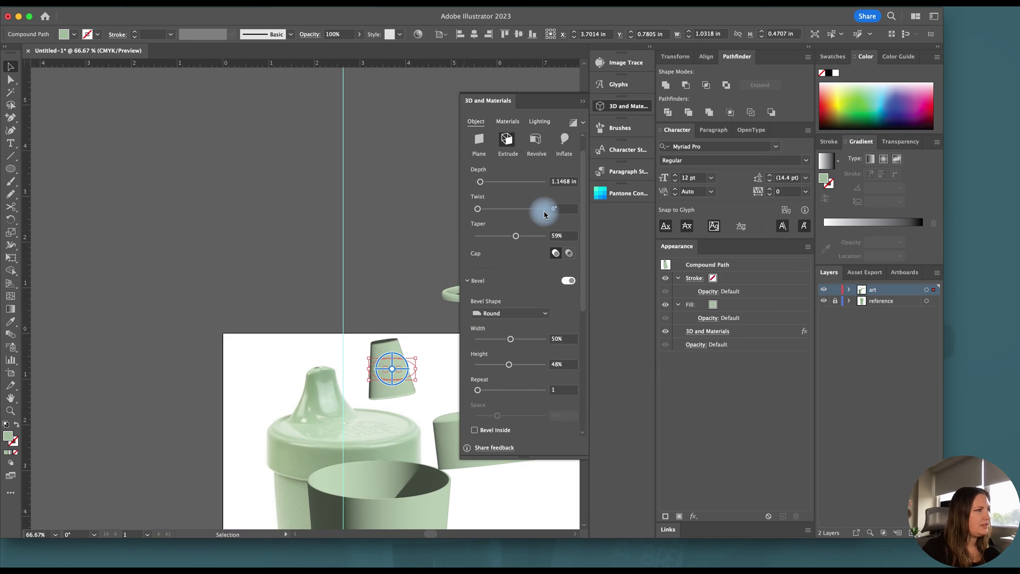
pyautogui.moveTo(523, 239)
pyautogui.mouseDown()
pyautogui.moveTo(497, 235)
pyautogui.moveTo(506, 236)
pyautogui.mouseUp()
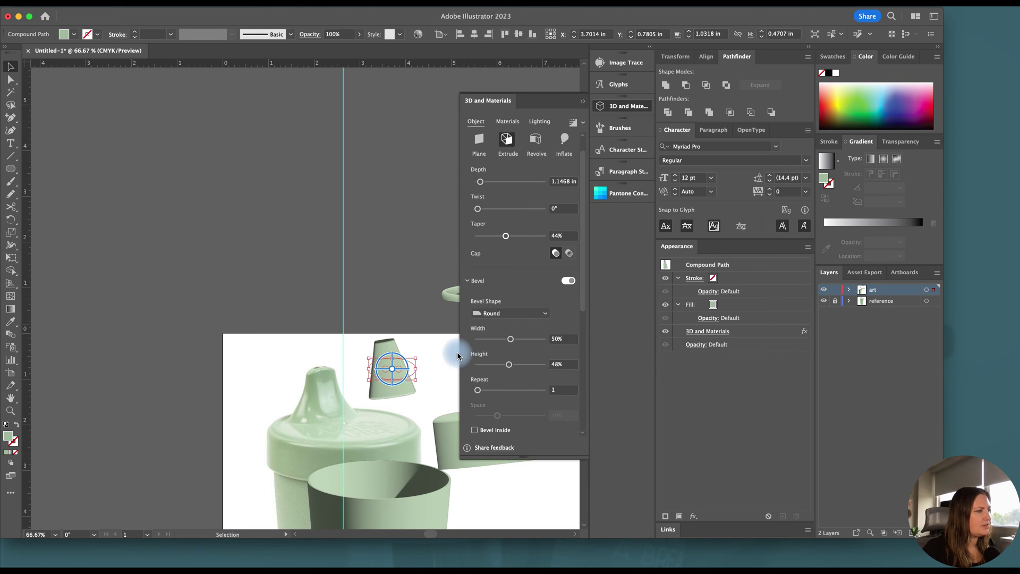
pyautogui.moveTo(394, 349); pyautogui.dragTo(328, 376)
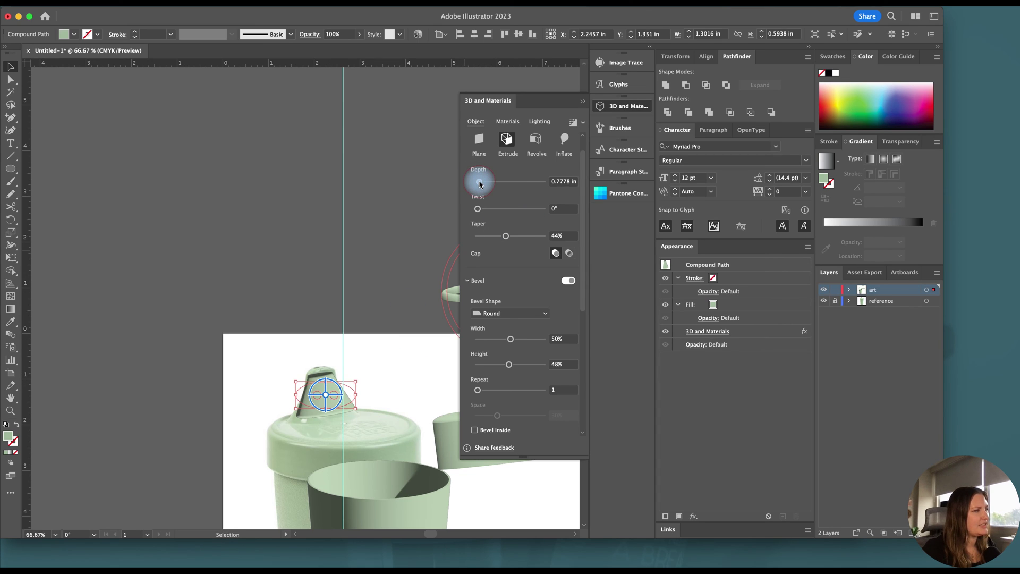
pyautogui.moveTo(479, 183); pyautogui.dragTo(479, 181)
pyautogui.click(398, 345)
pyautogui.moveTo(319, 397); pyautogui.dragTo(399, 365)
pyautogui.click(402, 370)
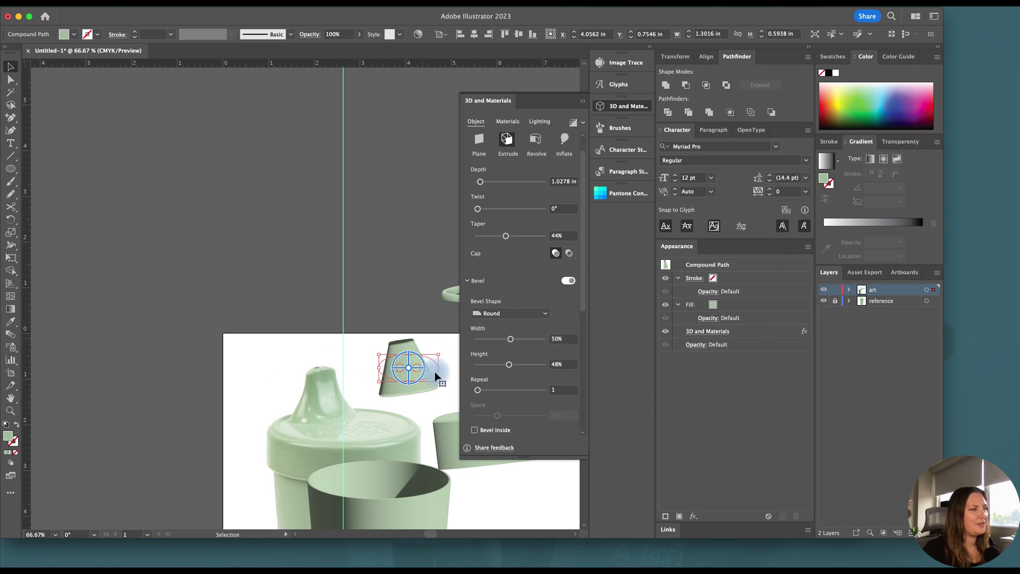
pyautogui.click(438, 400)
pyautogui.hscroll(3, 422, 365)
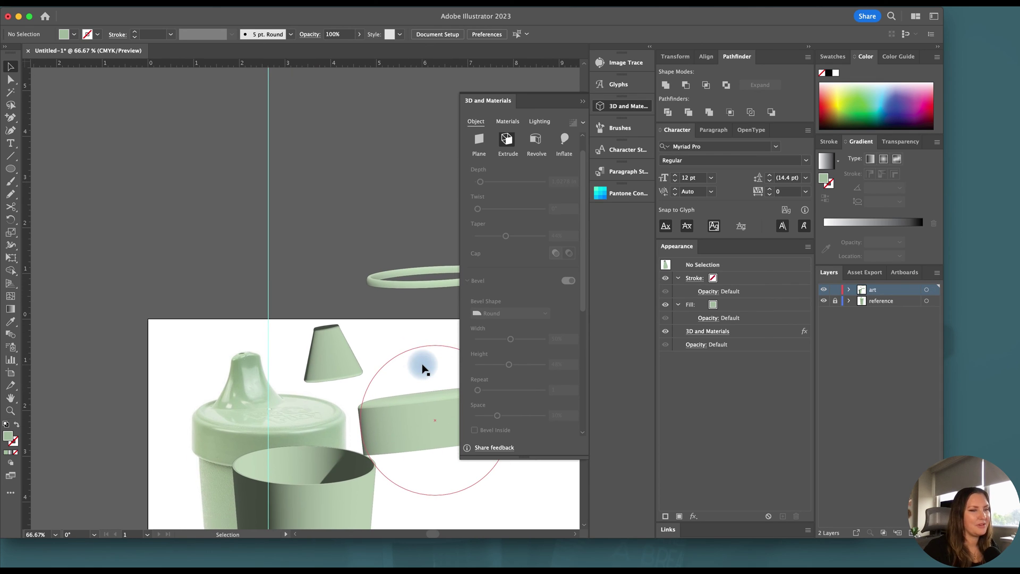
pyautogui.scroll(-3, 420, 364)
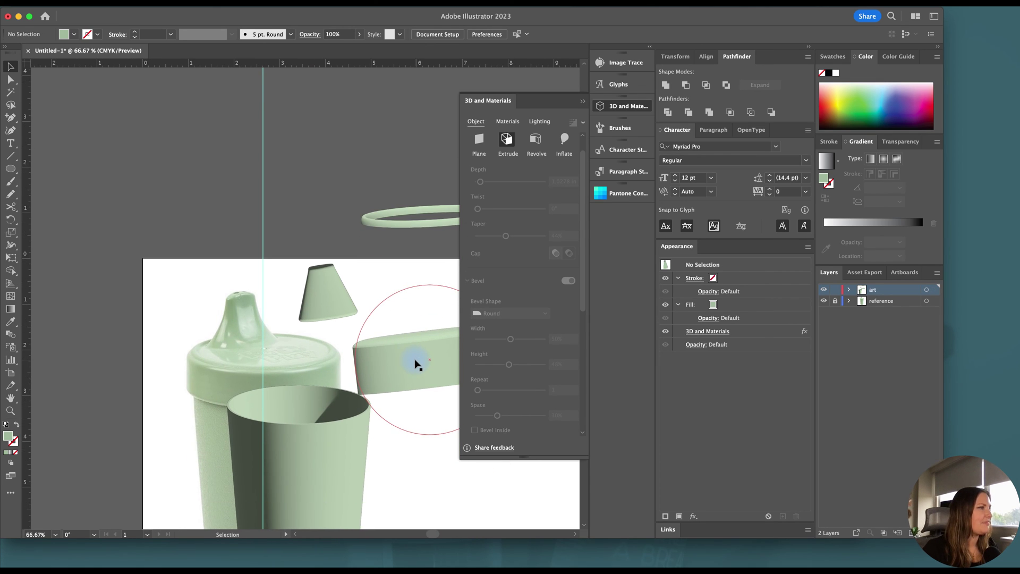
# Select all four cup parts and Collect For Export as Multiple Assets
pyautogui.scroll(-2, 417, 364)
pyautogui.hscroll(3, 416, 360)
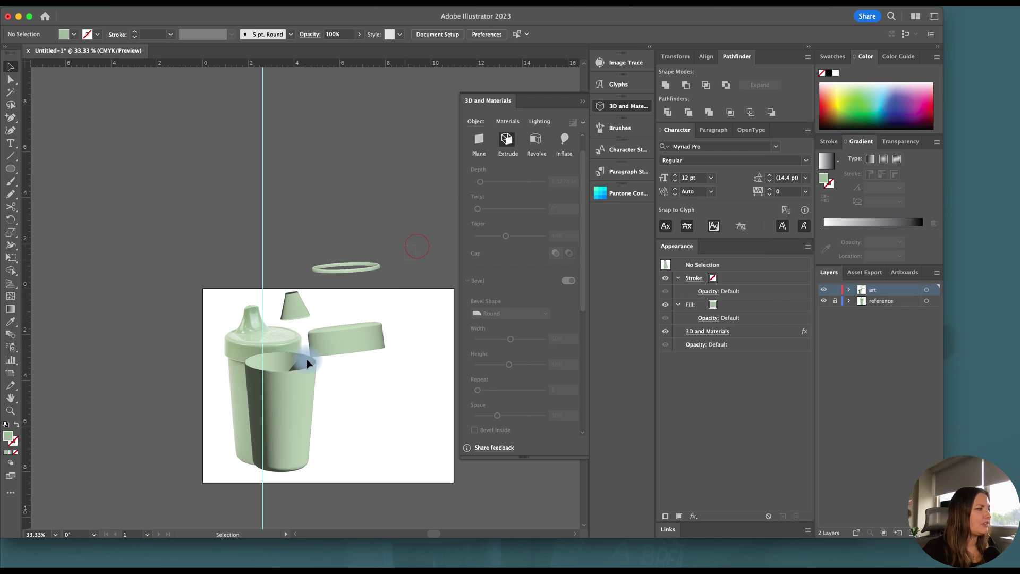
pyautogui.press('super+a')
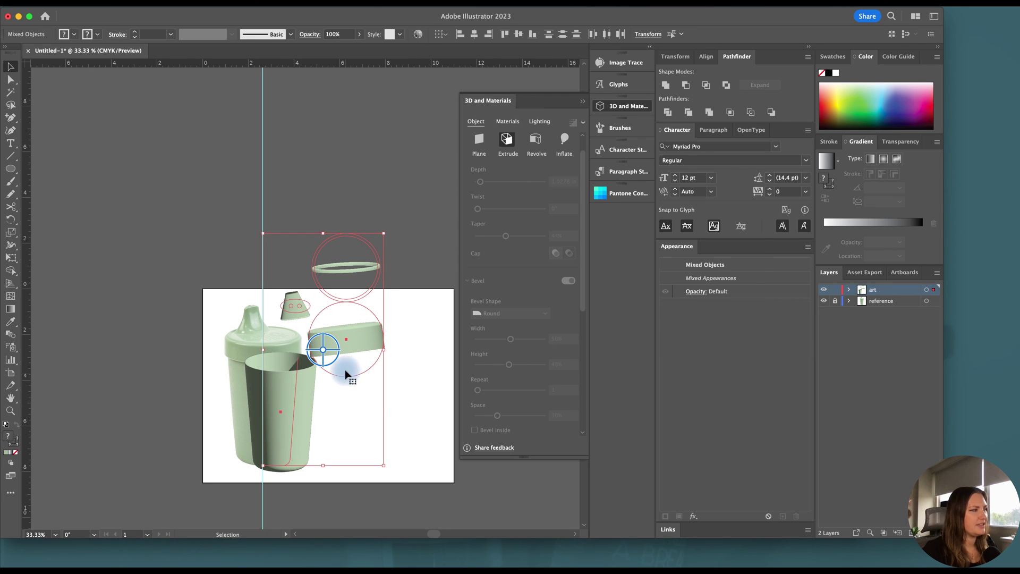
pyautogui.rightClick(369, 327)
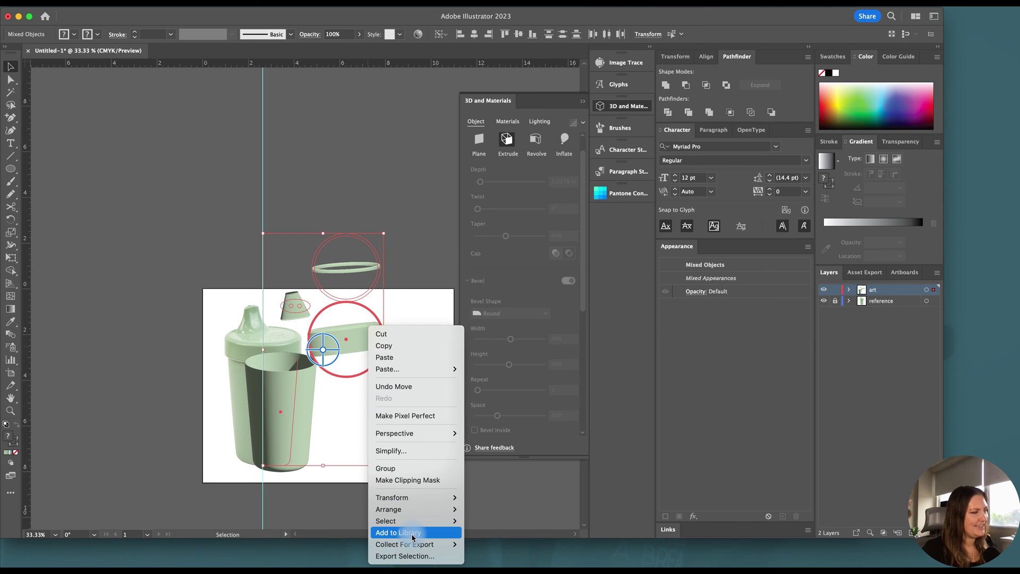
pyautogui.moveTo(413, 548)
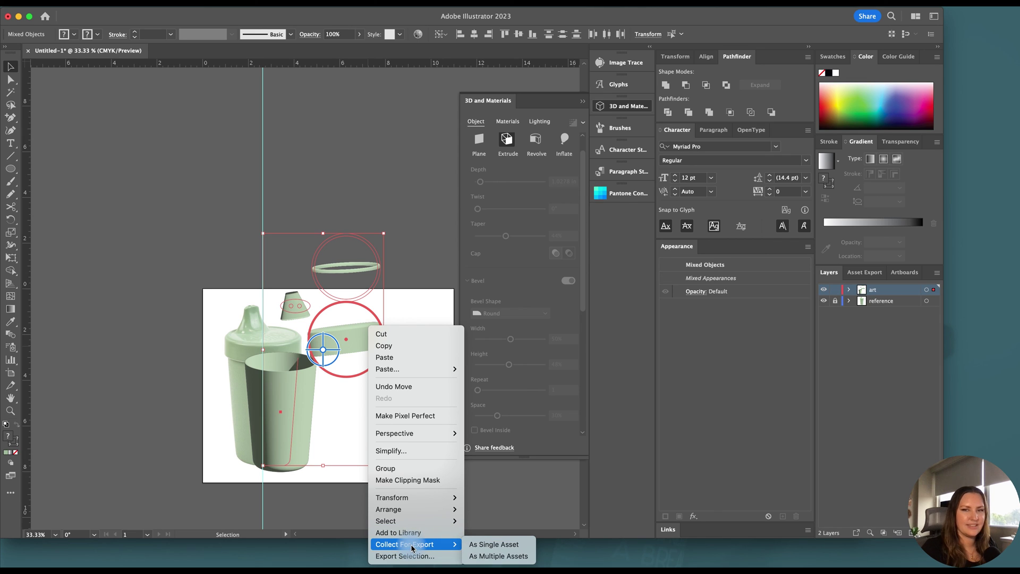
pyautogui.click(490, 558)
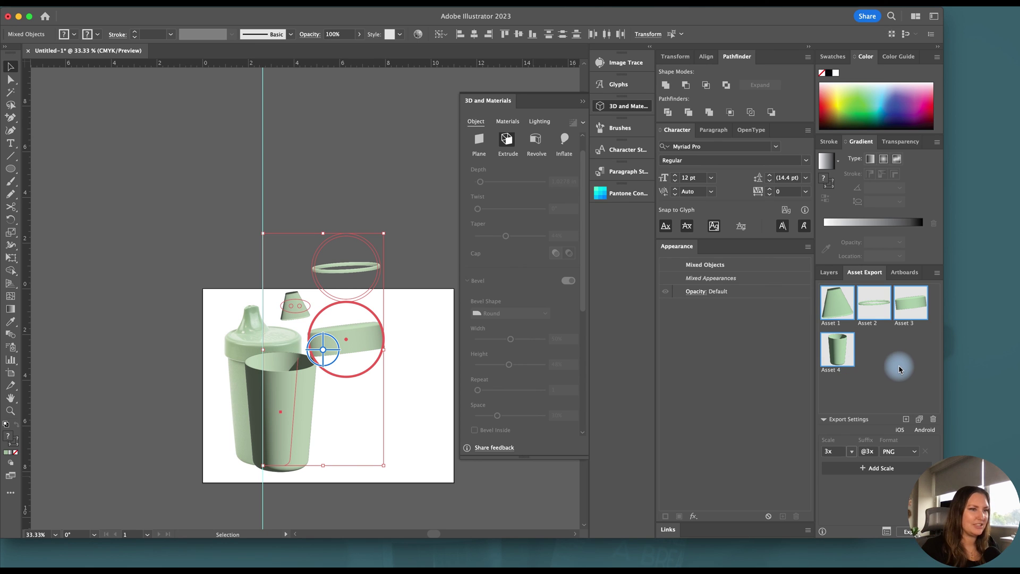
# Rename the four export assets straw, donut, lid and cup
pyautogui.click(892, 338)
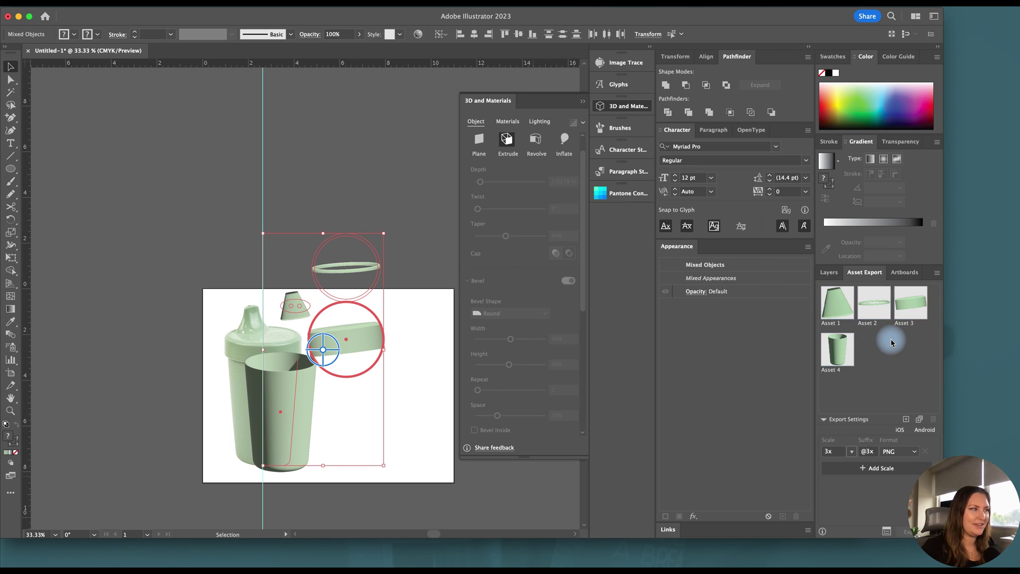
pyautogui.doubleClick(838, 323)
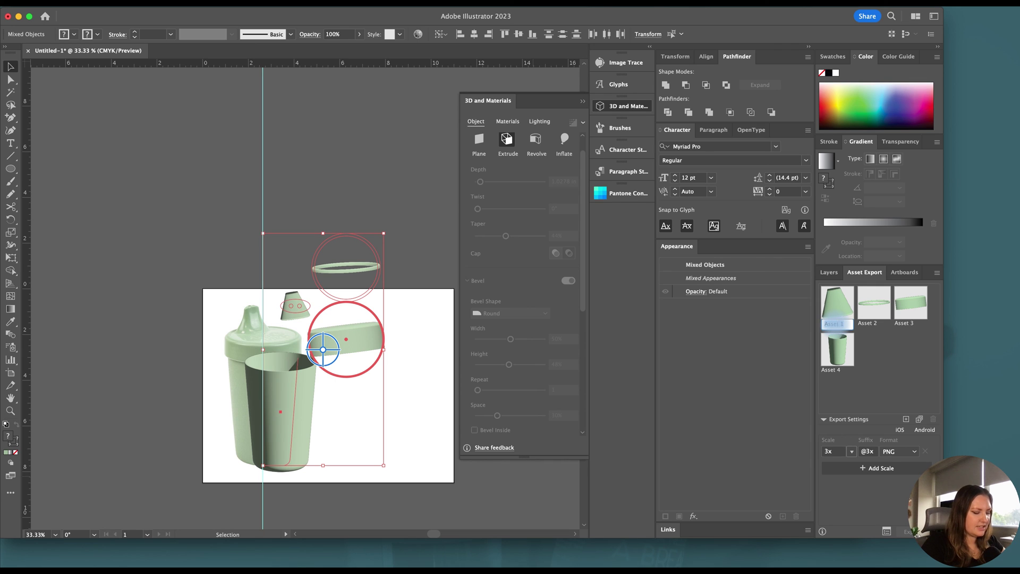
pyautogui.press('Return')
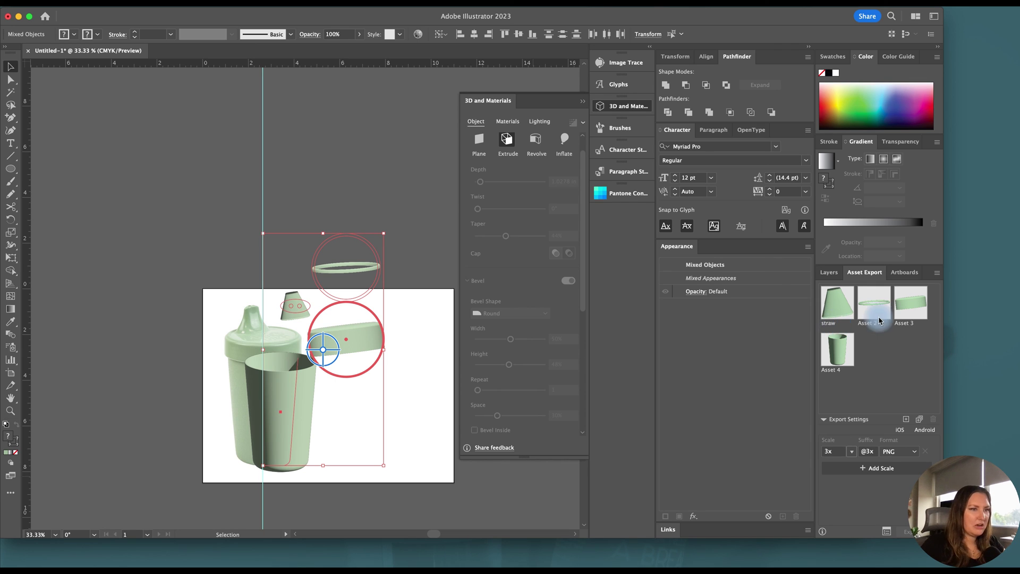
pyautogui.doubleClick(871, 322)
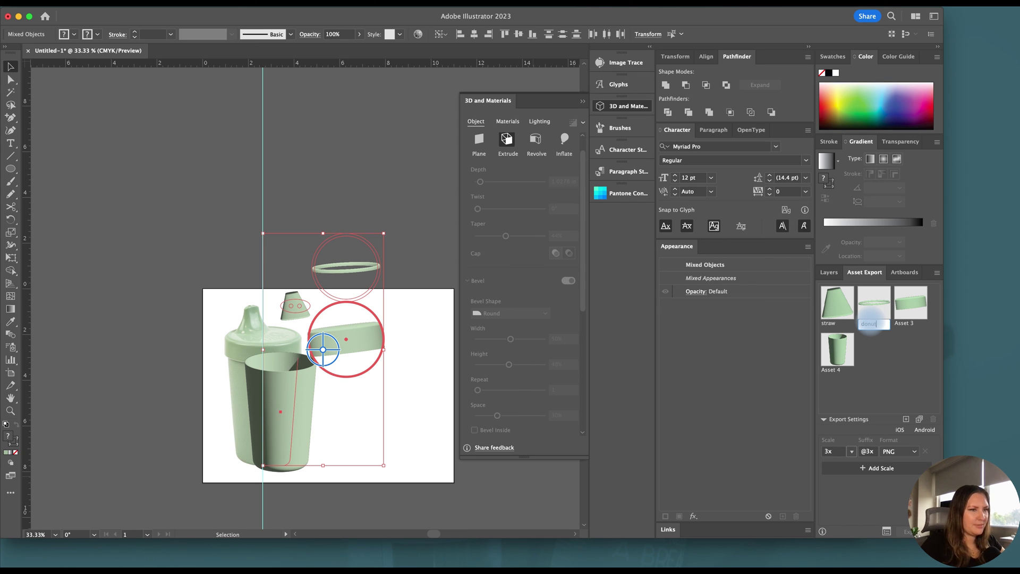
pyautogui.press('Return')
pyautogui.doubleClick(907, 322)
pyautogui.write('lid')
pyautogui.press('Return')
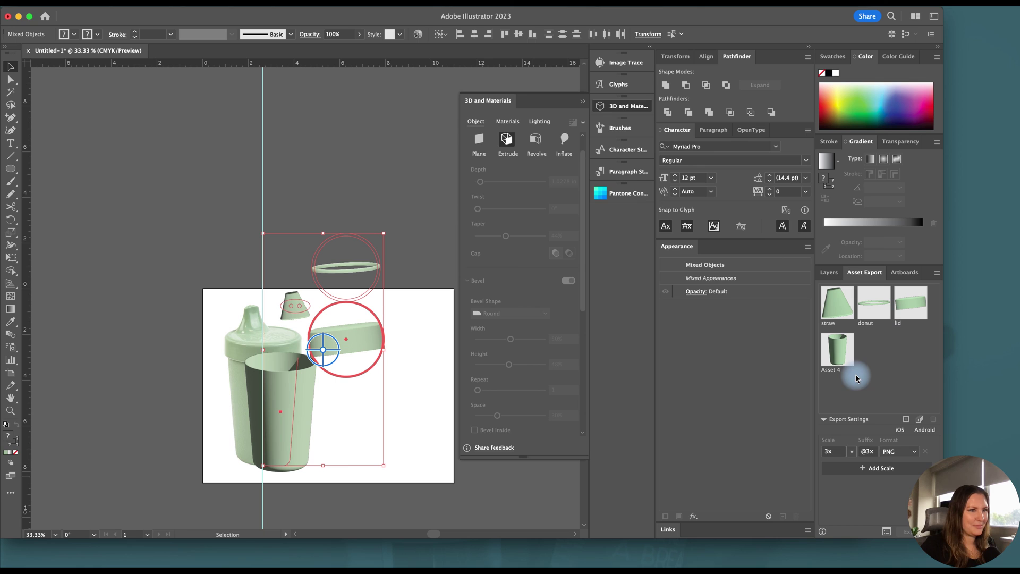
pyautogui.doubleClick(833, 371)
pyautogui.write('cup')
pyautogui.press('Return')
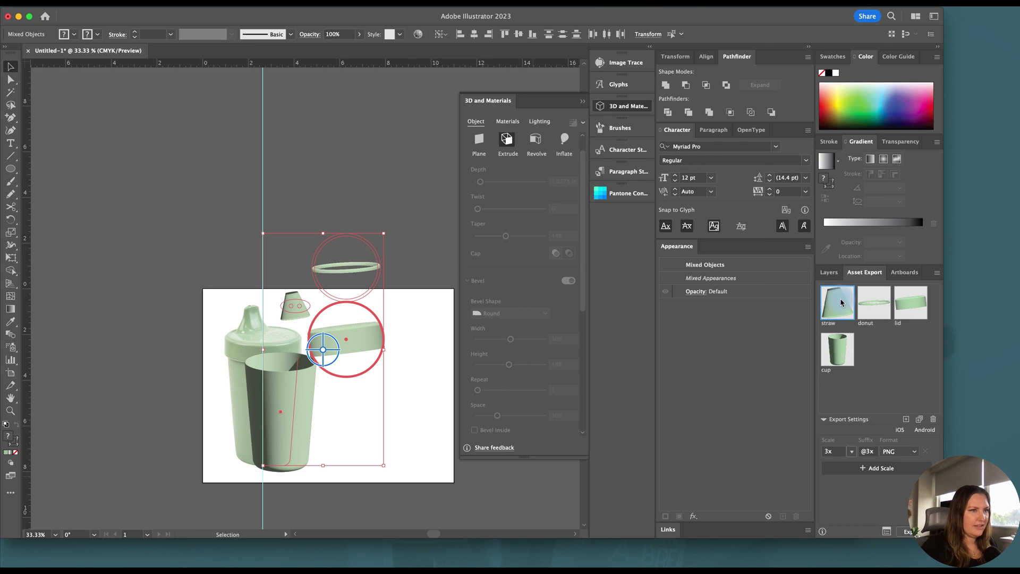
# Select all four assets and set their export format to OBJ
pyautogui.press('super+a')
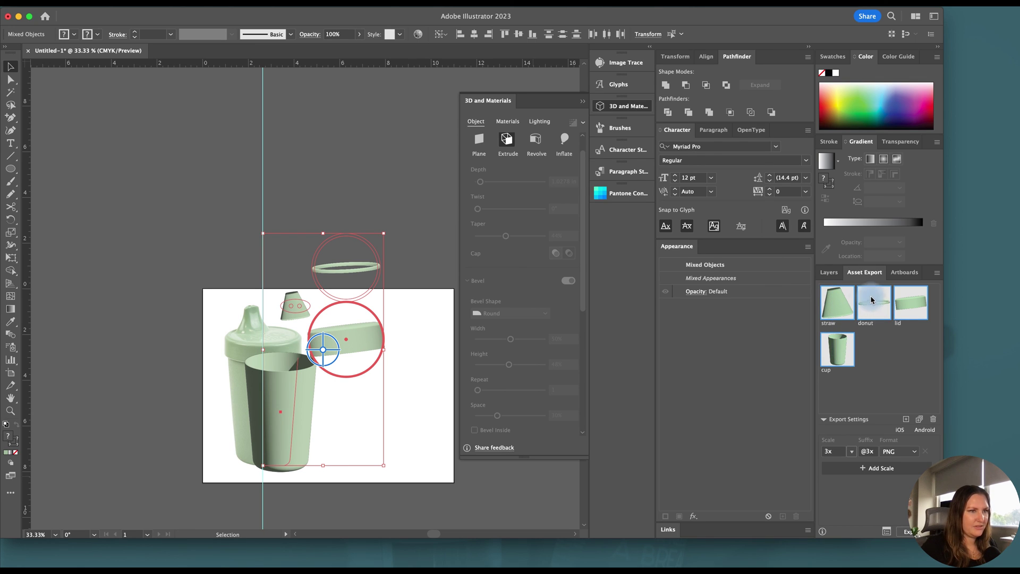
pyautogui.click(912, 453)
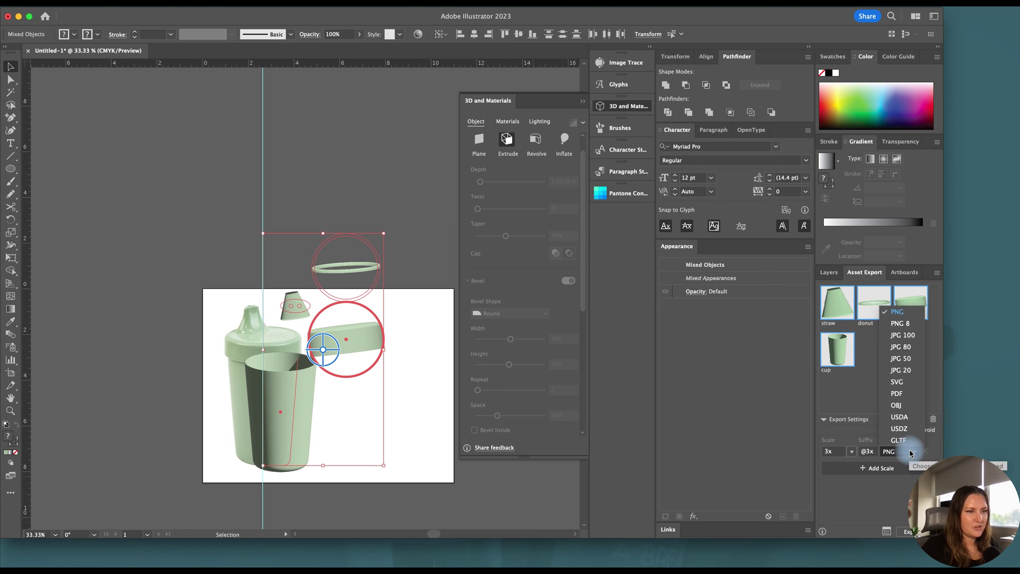
pyautogui.click(905, 407)
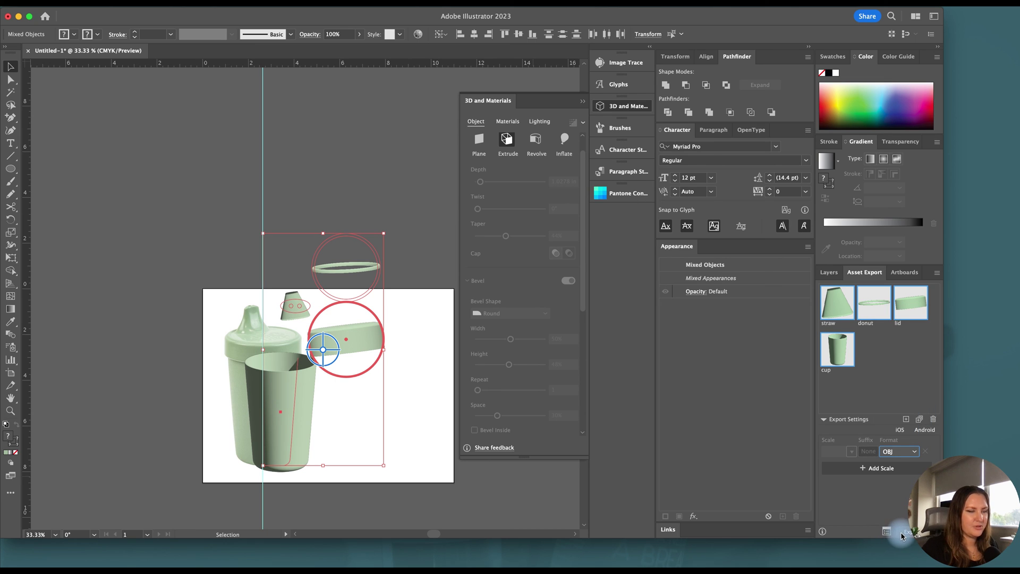